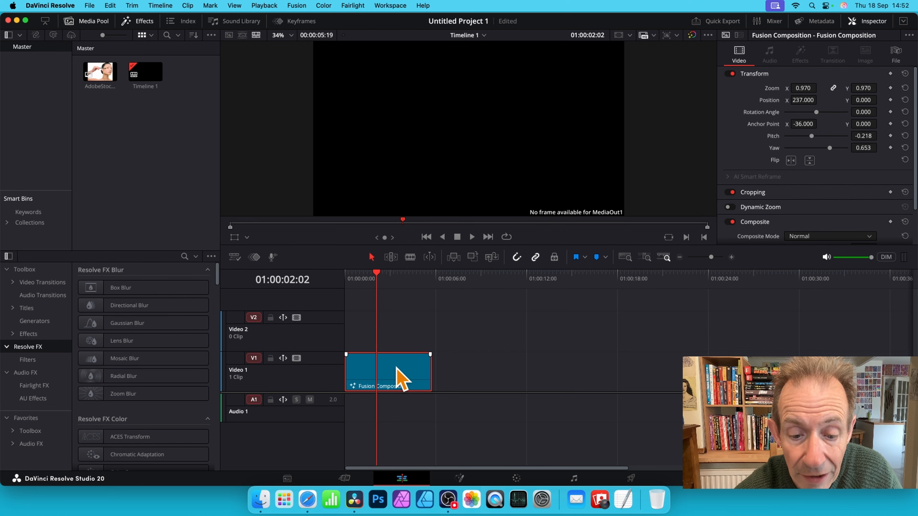
- In the clip's Fusion composition, add a Text+ node reading "text" and connect its output to MediaOut1
left_click(463, 475)
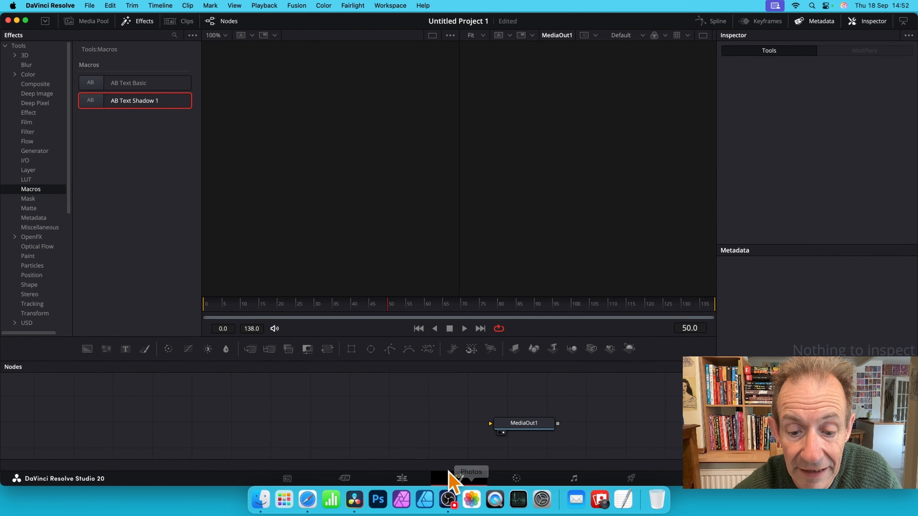
left_click_drag(524, 423, 498, 409)
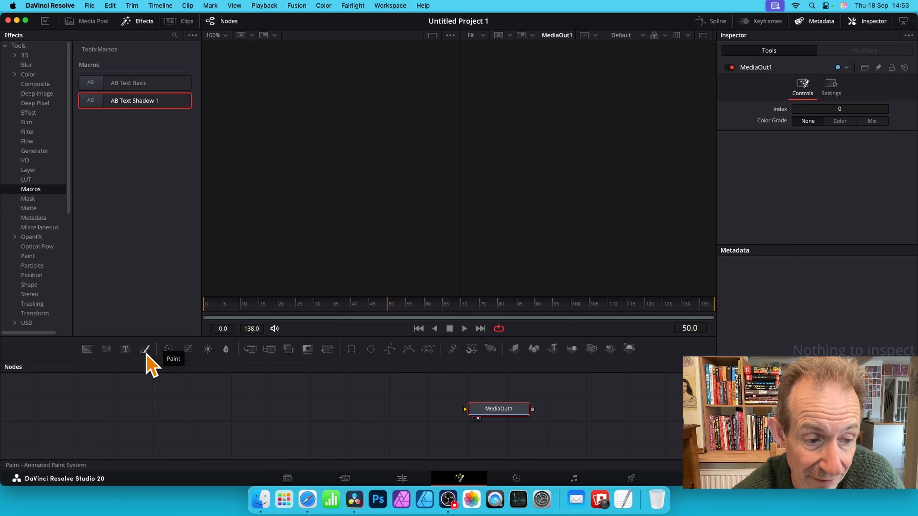
left_click_drag(127, 350, 359, 401)
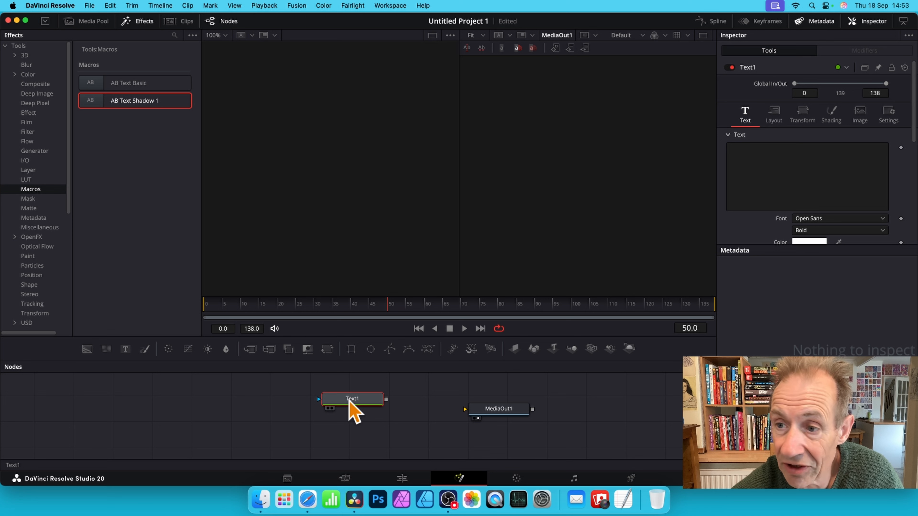
left_click(773, 152)
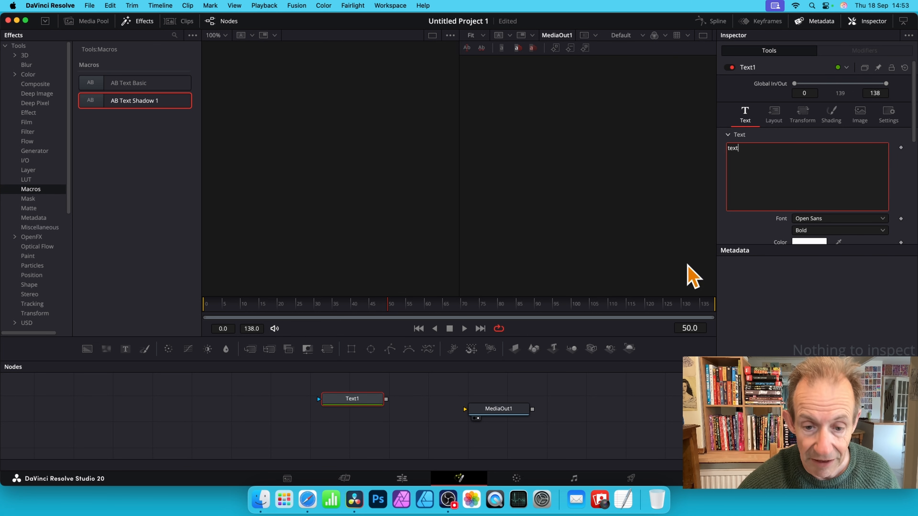
left_click_drag(386, 400, 466, 410)
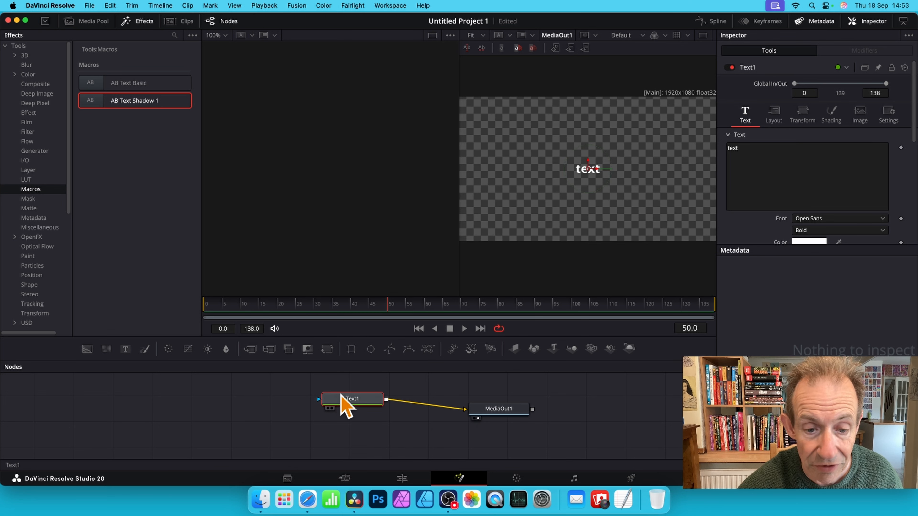
left_click_drag(360, 402, 309, 405)
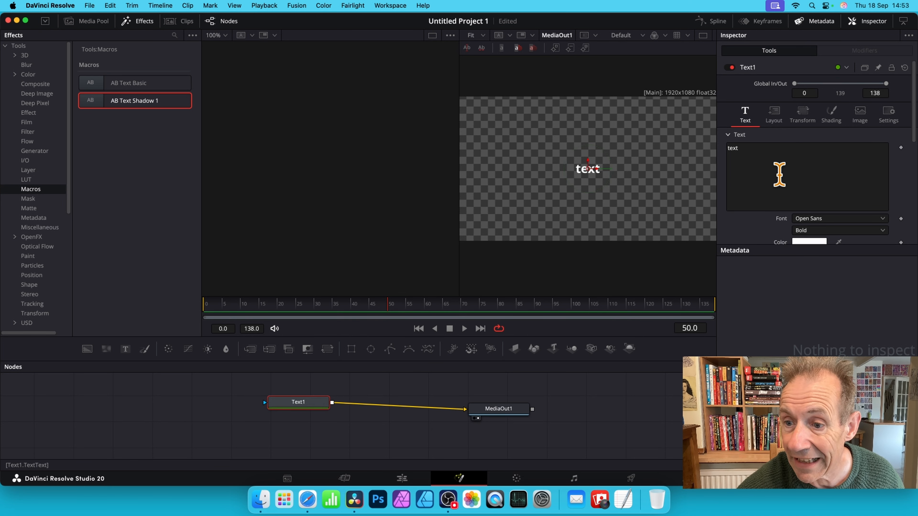
- Enlarge the text to a size of about 0.49 and colour it Maraschino red
scroll(780, 175, "down", 2)
scroll(780, 175, "down", 1)
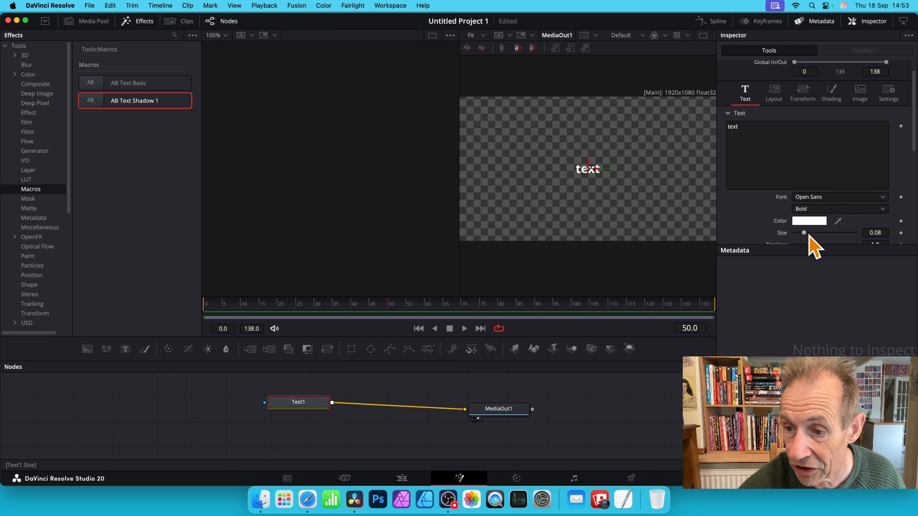
left_click_drag(805, 232, 856, 239)
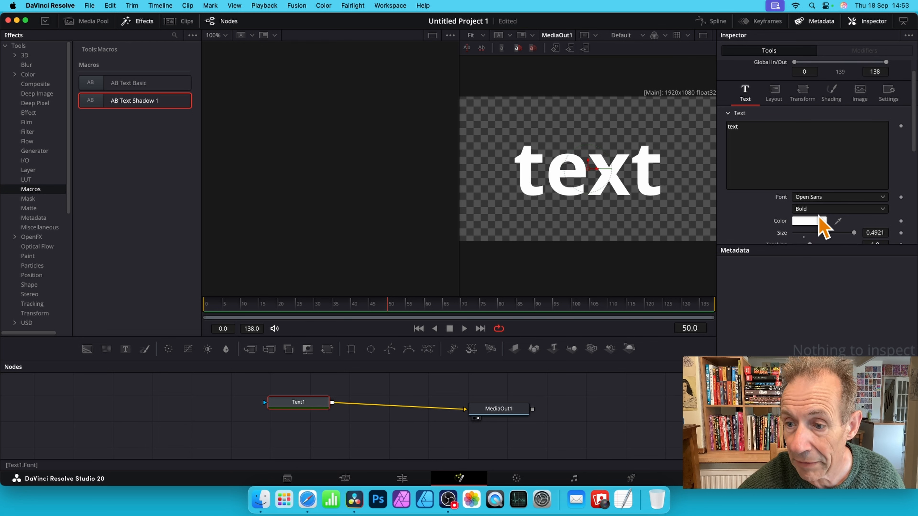
left_click(810, 221)
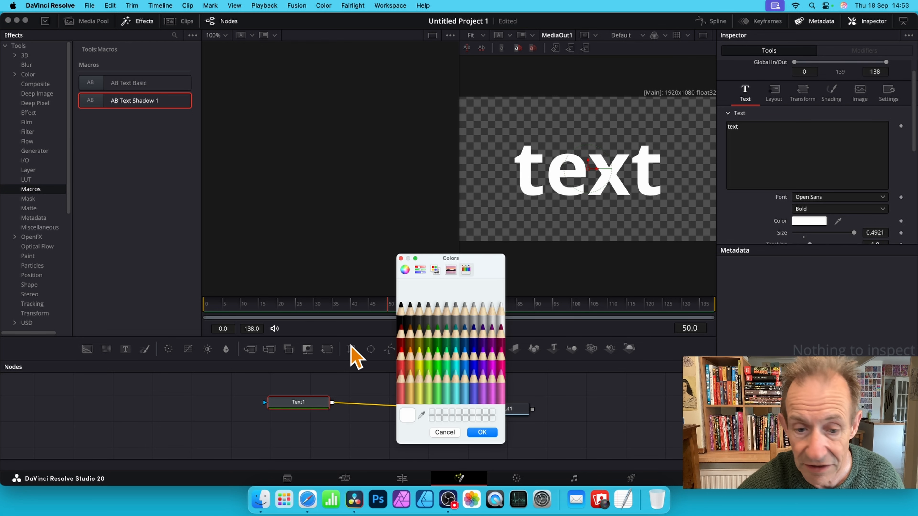
left_click(403, 357)
left_click(482, 433)
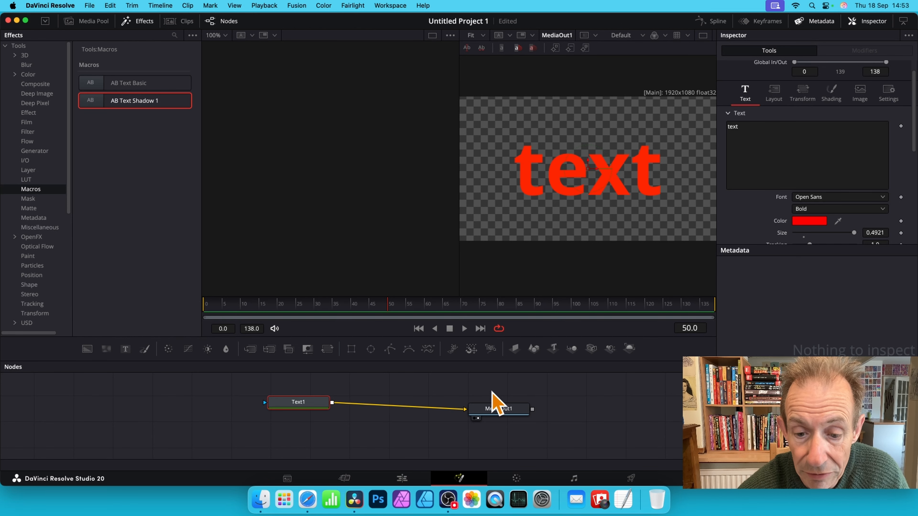
- Add a Resolve FX Warp Ripples node and wire it between Text1 and MediaOut1
right_click(432, 383)
mouse_move(491, 220)
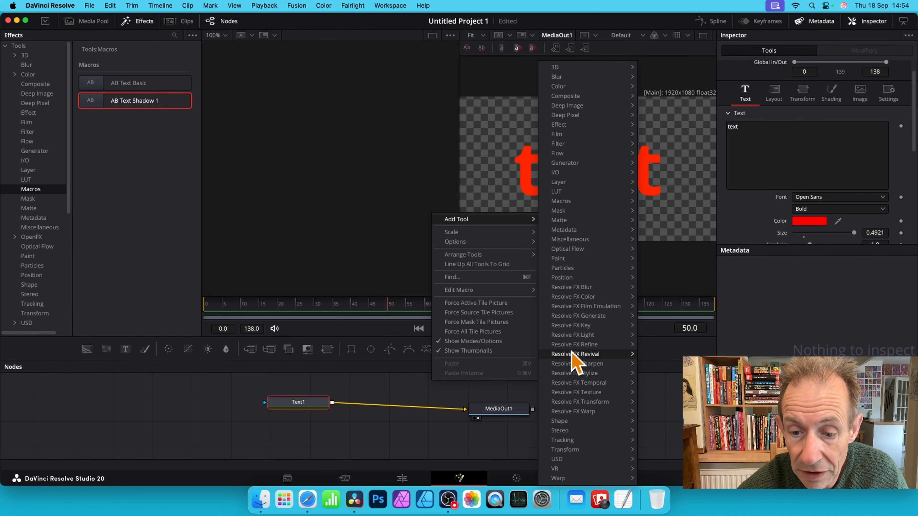
mouse_move(588, 412)
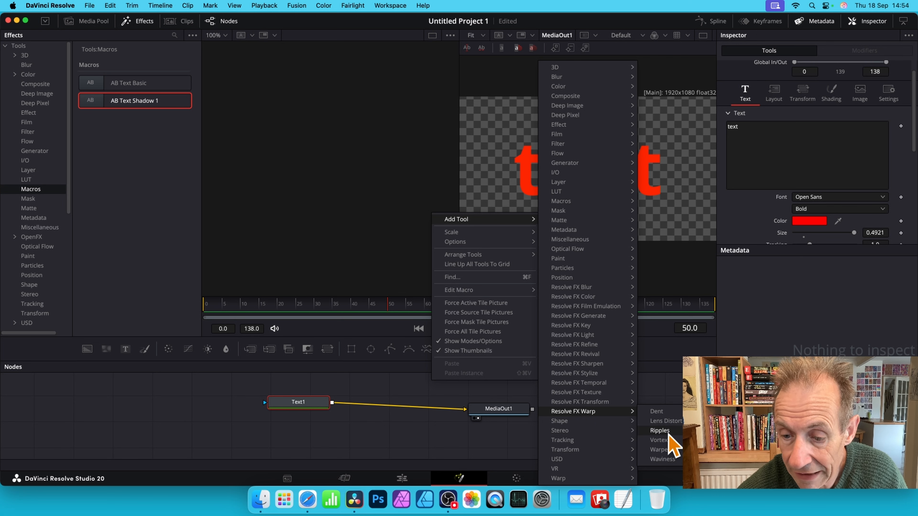
left_click(659, 430)
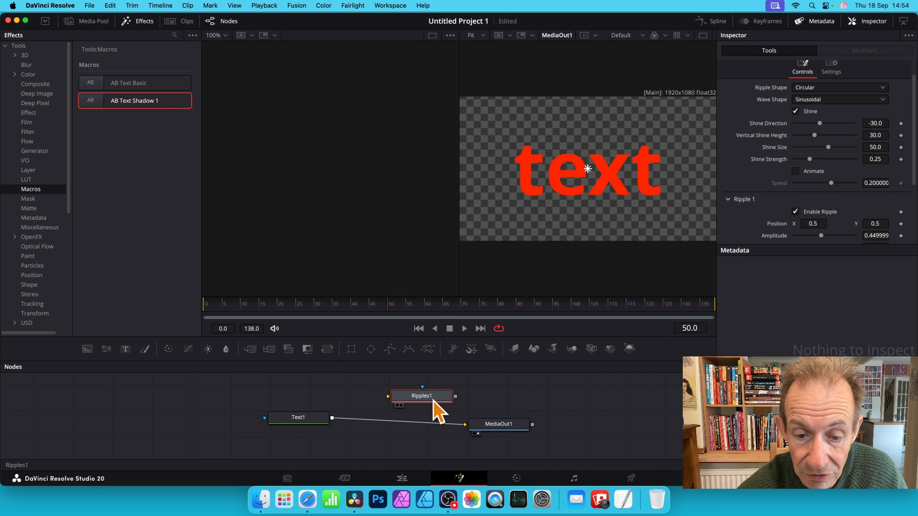
left_click_drag(433, 400, 431, 402)
left_click_drag(463, 427, 386, 399)
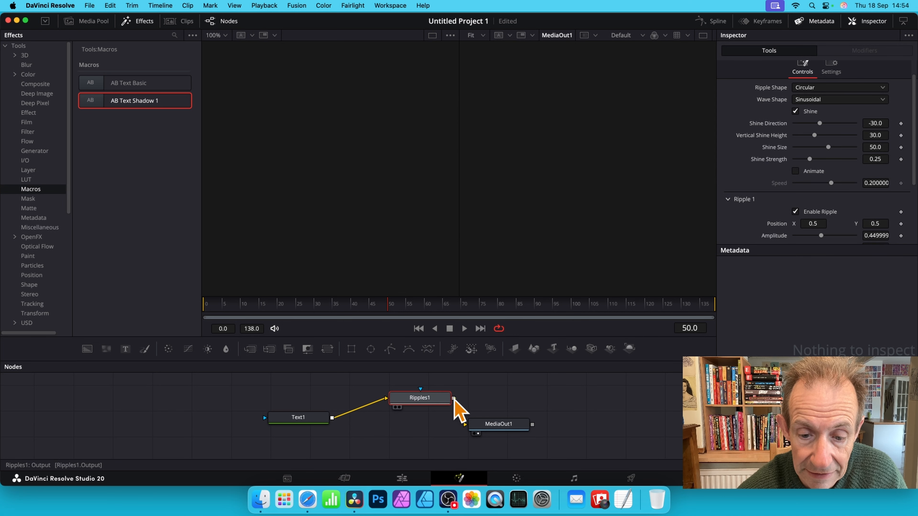
left_click_drag(453, 397, 552, 415)
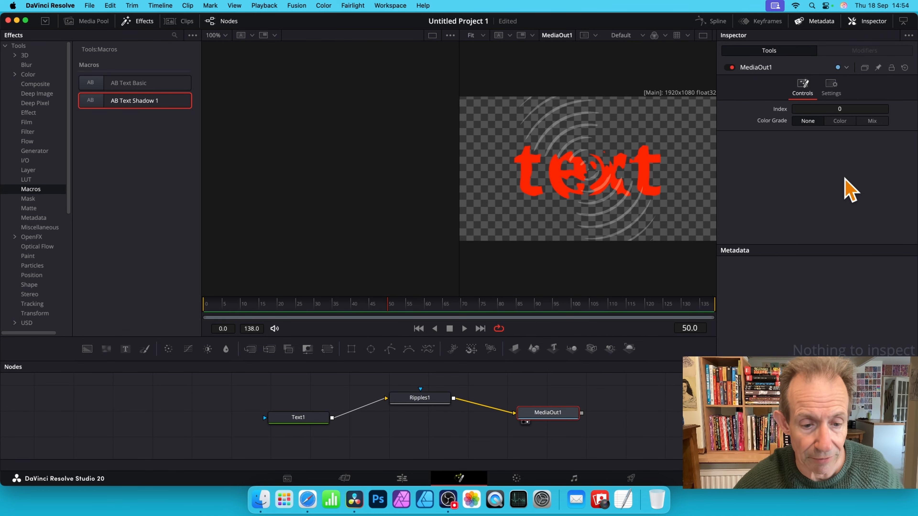
- Create a macro from the Text1 and Ripples1 nodes and name it "AB Text Ripple"
left_click_drag(240, 386, 473, 449)
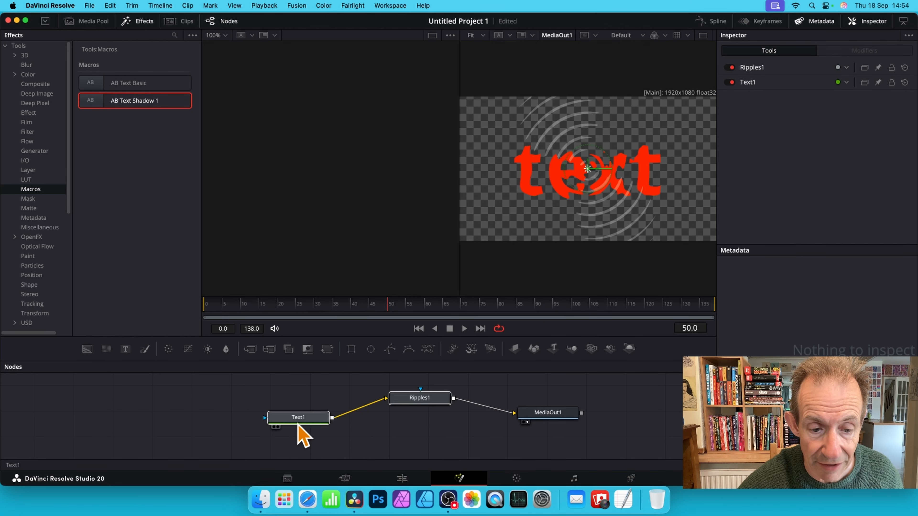
mouse_move(426, 410)
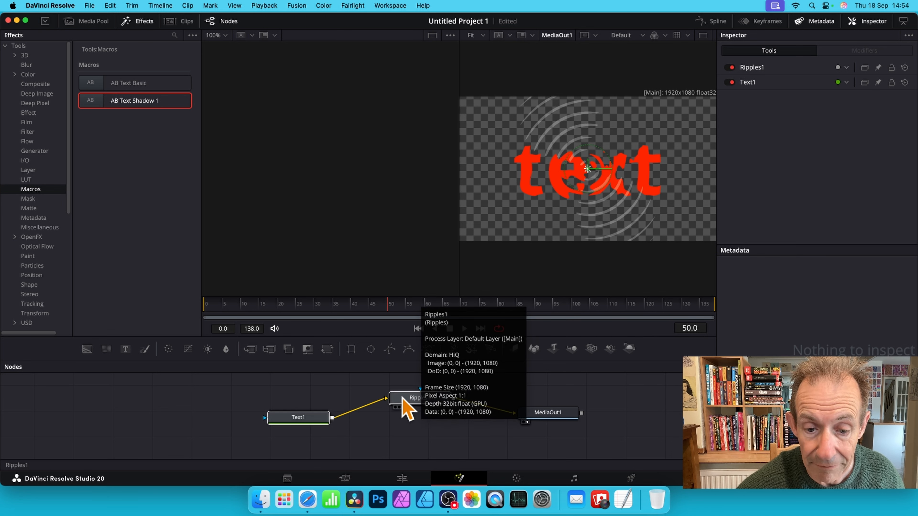
right_click(407, 408)
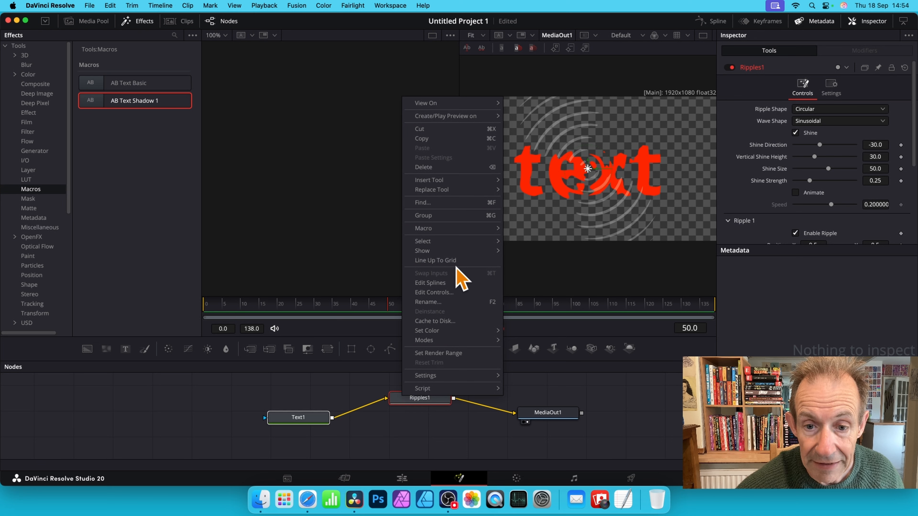
mouse_move(481, 228)
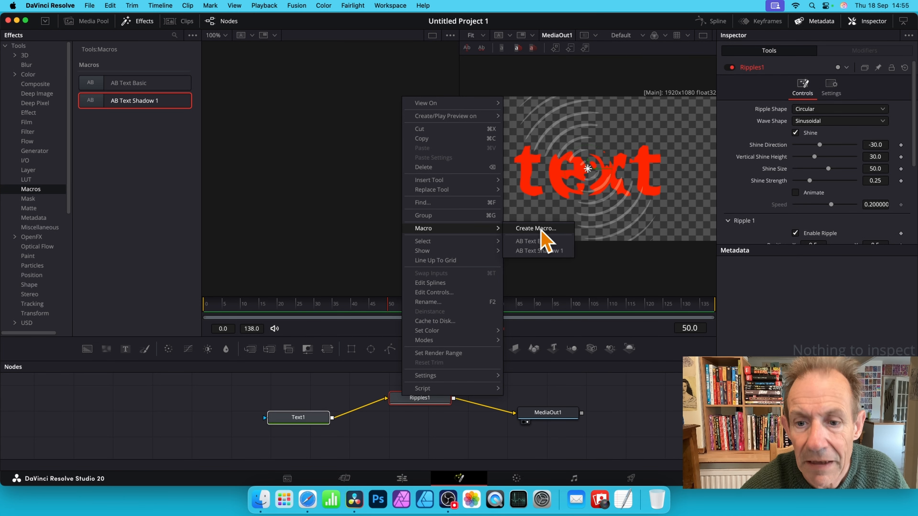
left_click(535, 228)
double_click(250, 58)
type("AB Text Ripple")
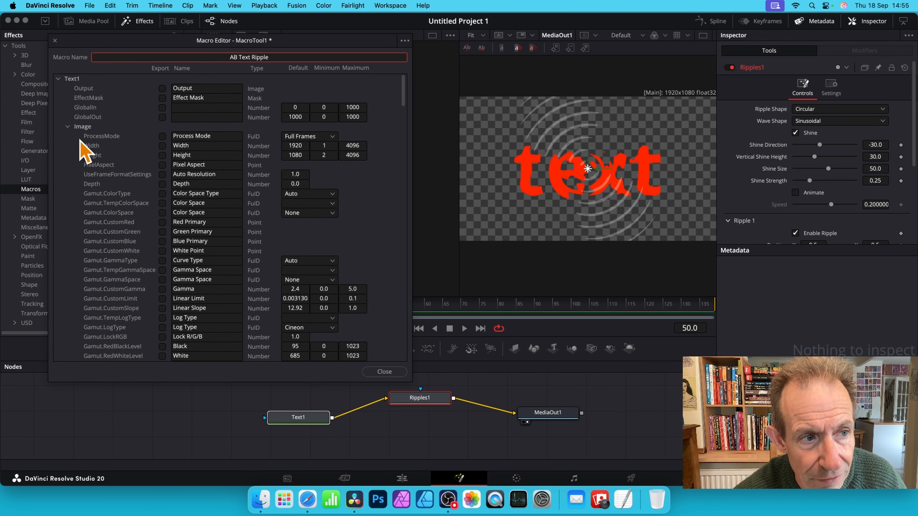
- Collapse Text1's Image parameters and mark Font and Color (Red1Clone) in its Text group for export
left_click(68, 126)
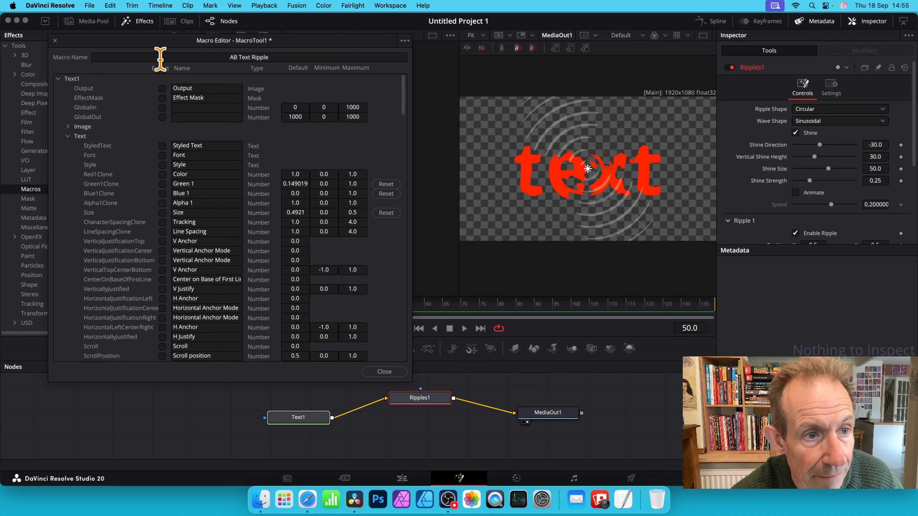
left_click(163, 155)
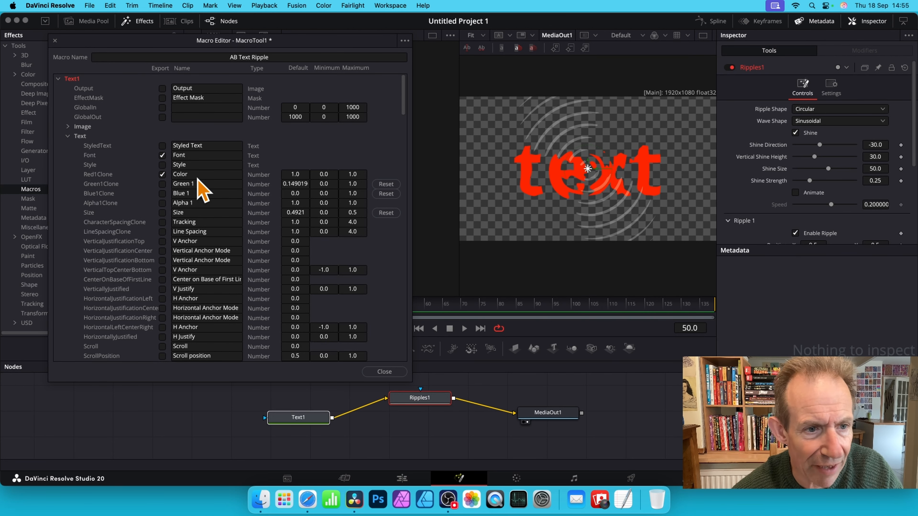
left_click(195, 174)
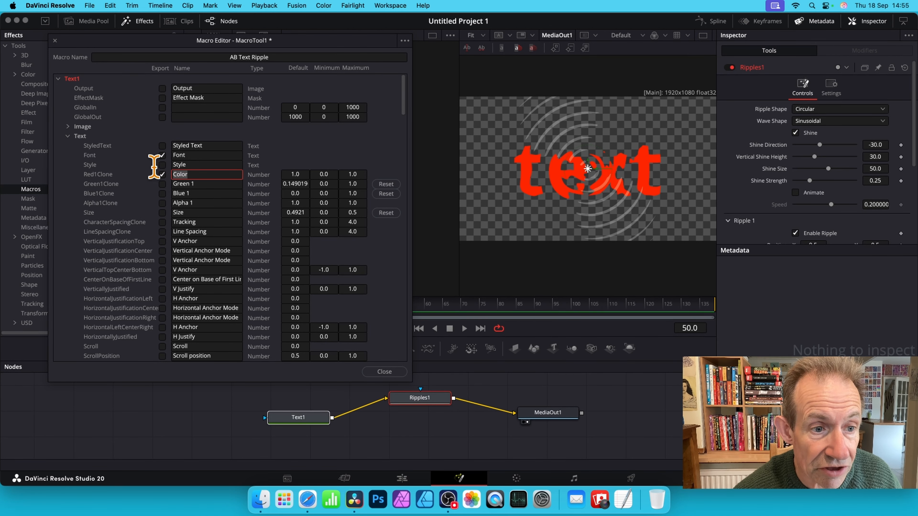
- Mark Text1's Shading parameters Red1, Green1, Blue1 and SoftnessGlow1 for export in the macro
scroll(202, 170, "down", 20)
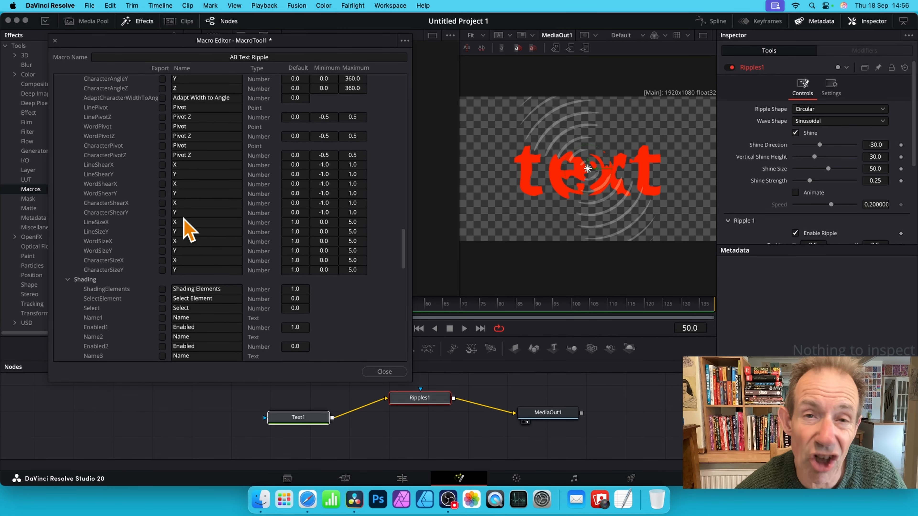
scroll(206, 246, "down", 6)
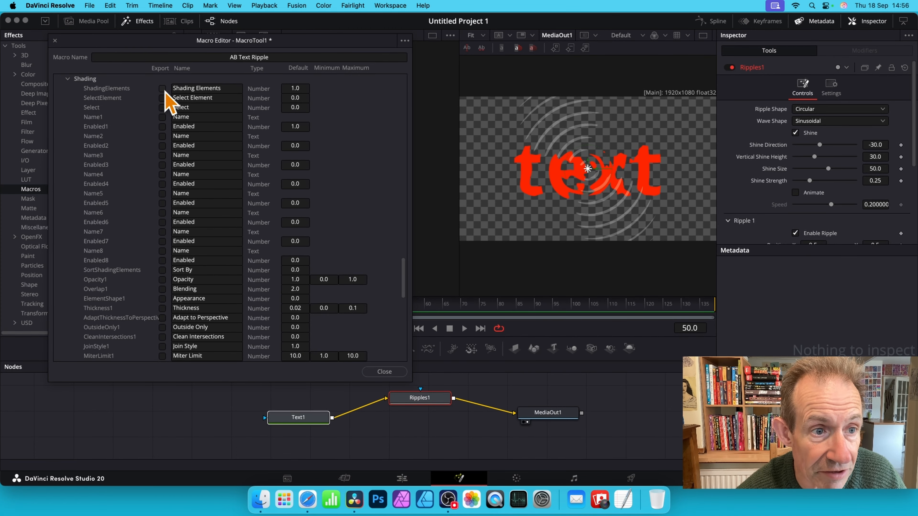
scroll(224, 179, "down", 10)
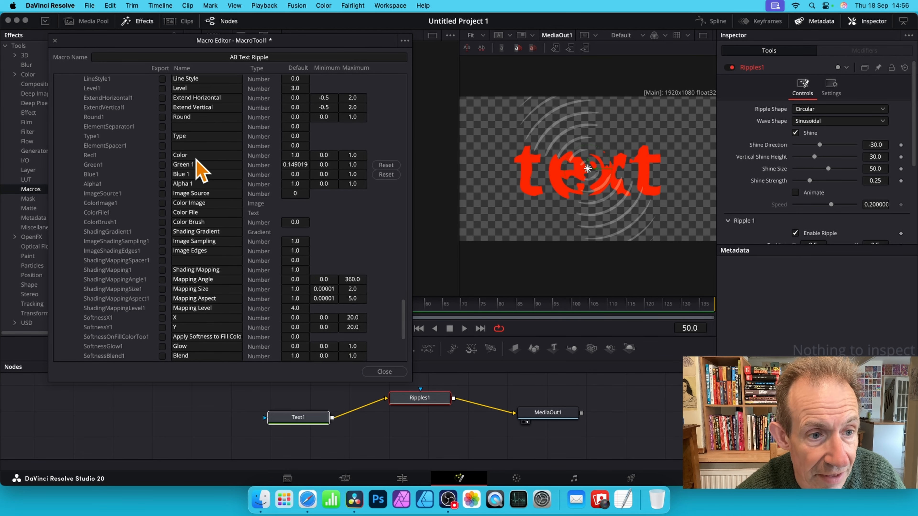
left_click(162, 155)
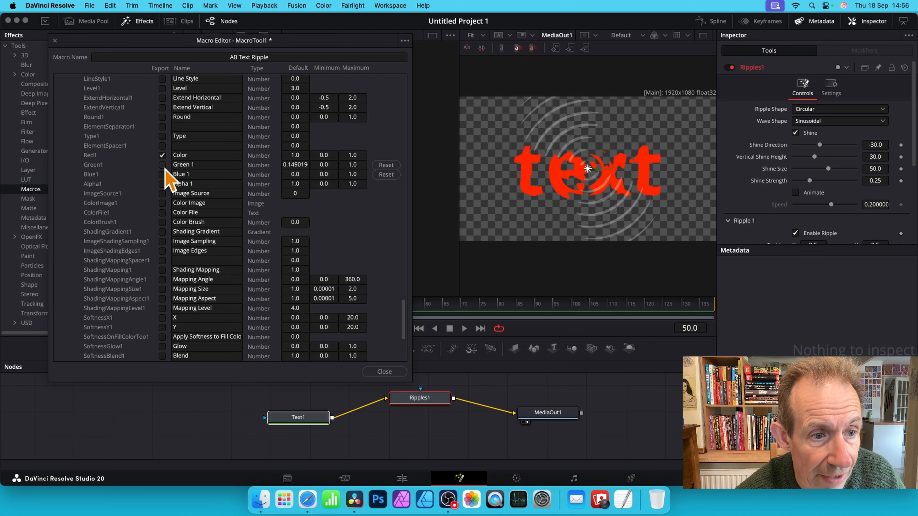
left_click(162, 165)
left_click(162, 174)
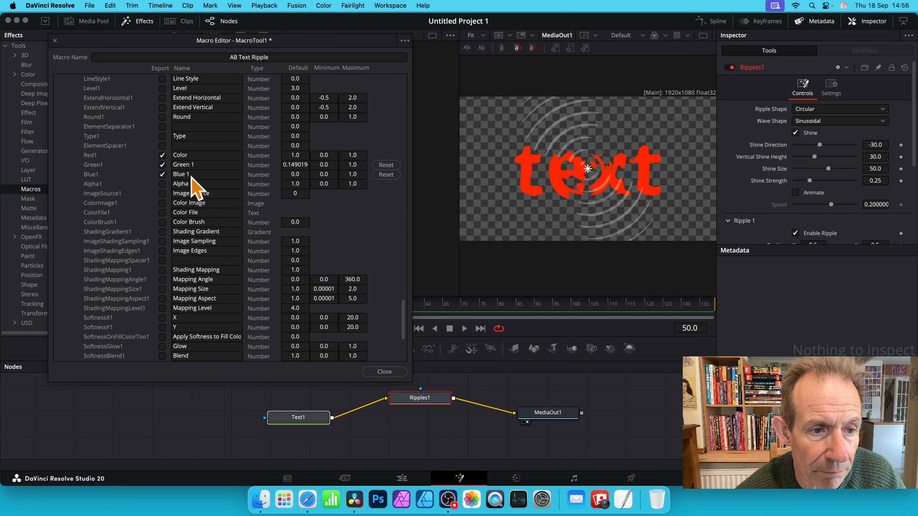
scroll(206, 300, "down", 4)
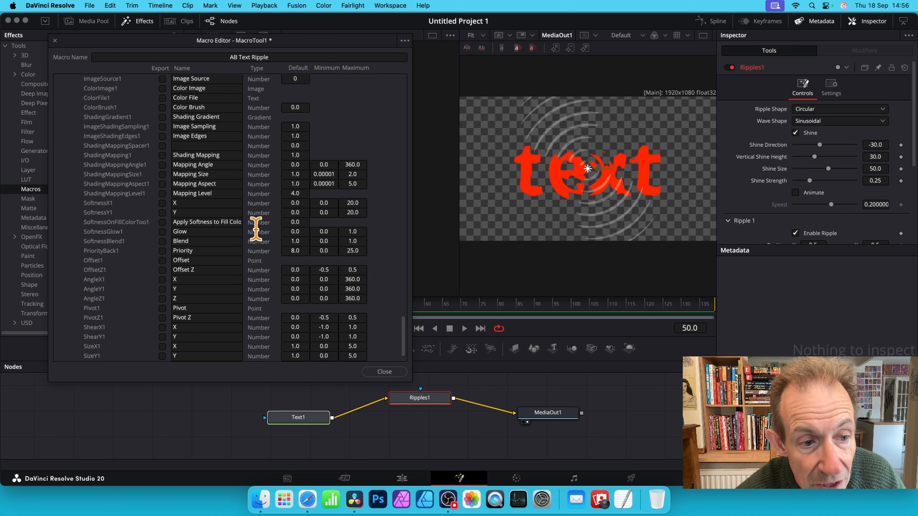
left_click(162, 231)
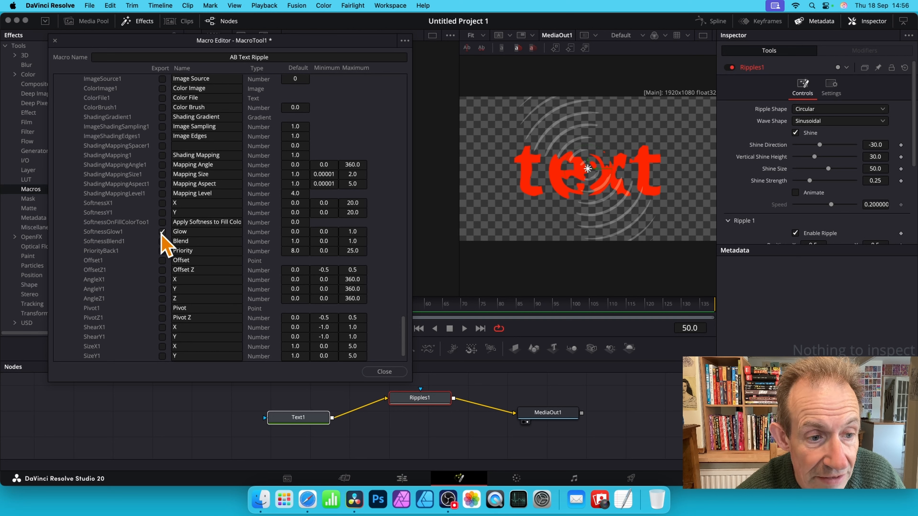
- Expand the Ripples1 parameters and mark Shine and Shine Size for export in the macro
scroll(230, 266, "down", 1)
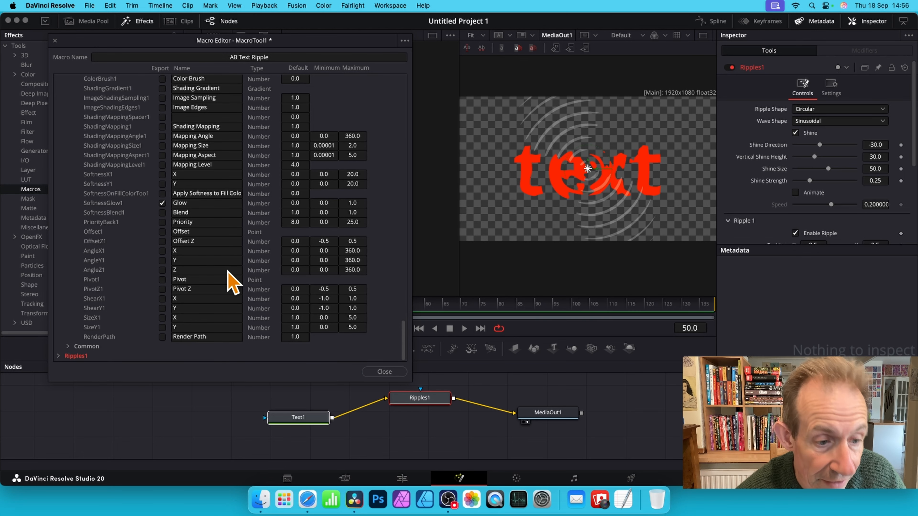
left_click(58, 356)
scroll(268, 316, "down", 12)
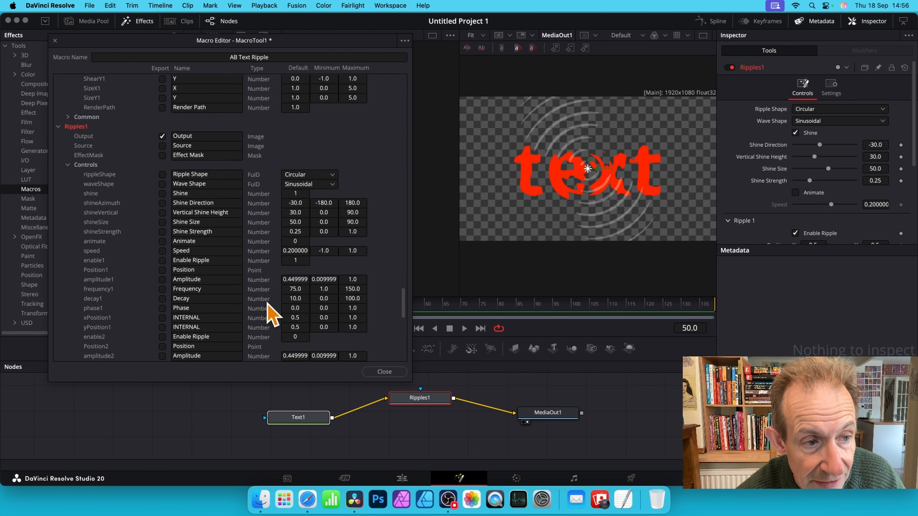
scroll(250, 148, "up", 3)
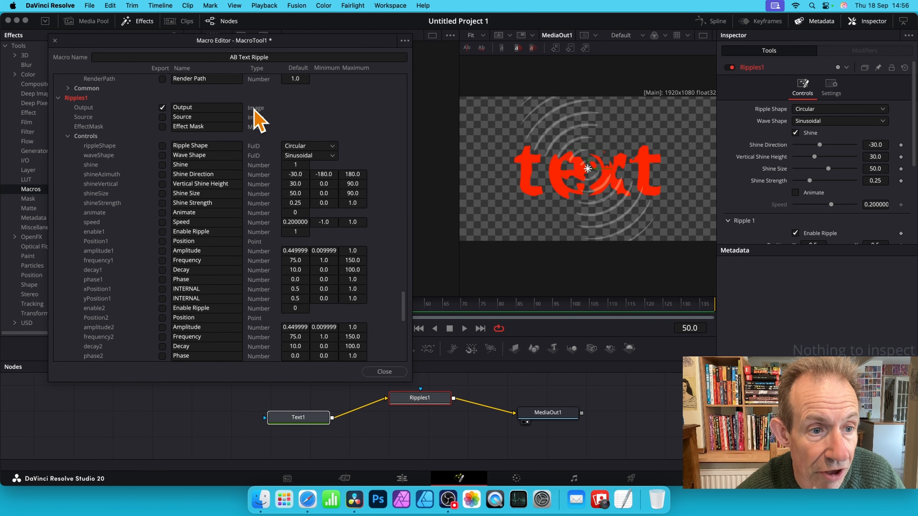
left_click(162, 165)
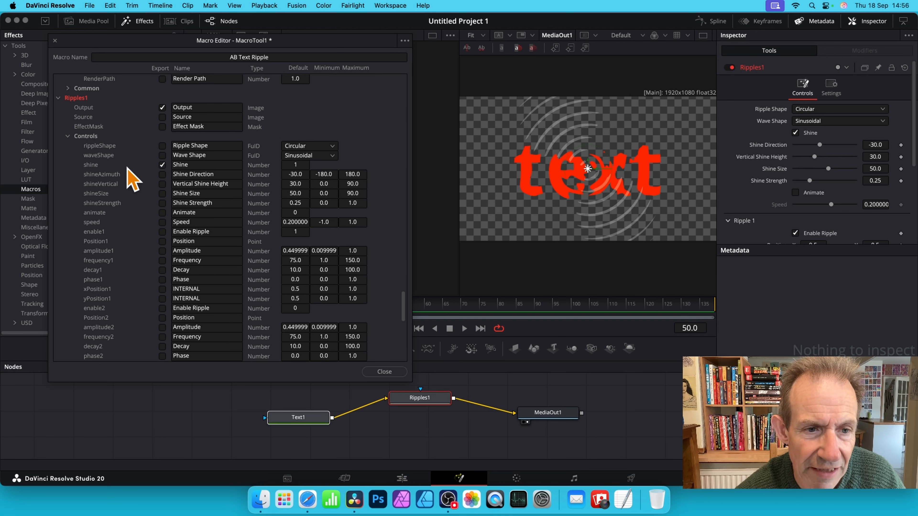
left_click(164, 194)
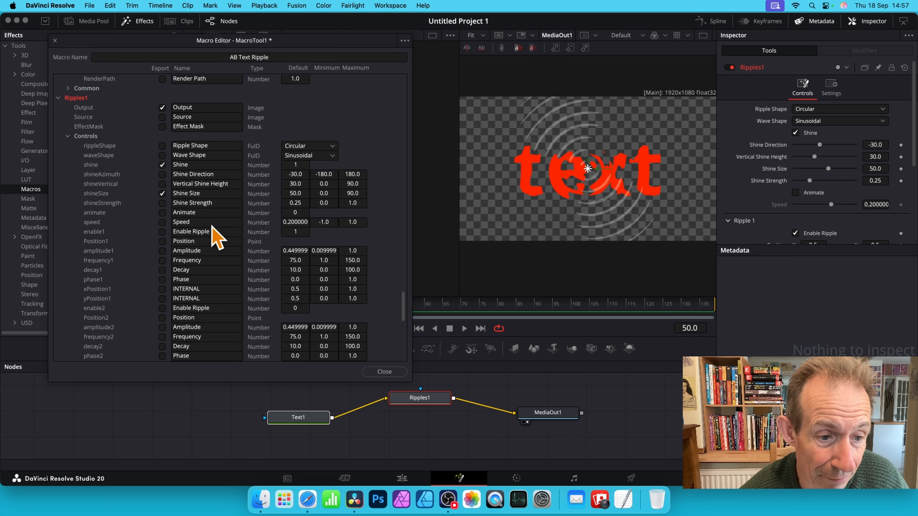
- Mark the Ripples1 parameters Animate, Speed, Frequency (frequency1) and Decay (decay1) for export in the macro
left_click(162, 213)
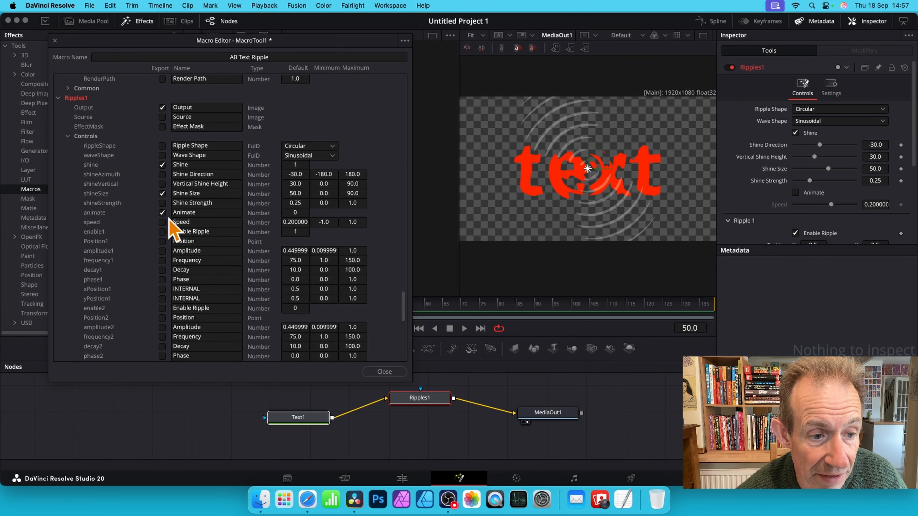
left_click(162, 222)
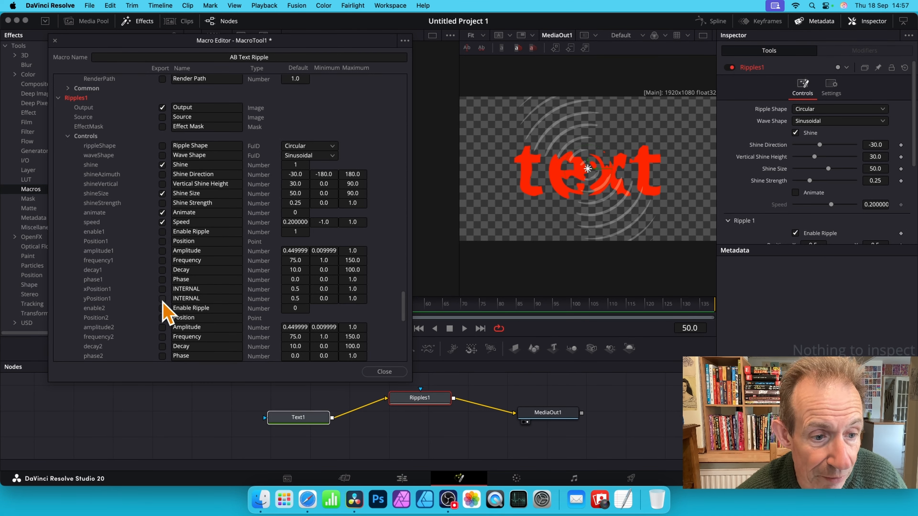
left_click(162, 260)
left_click(162, 270)
- Save the macro as "AB Text Ripple" in the Macros folder, close the editor, and delete the Text1 and Ripples1 nodes
left_click(404, 41)
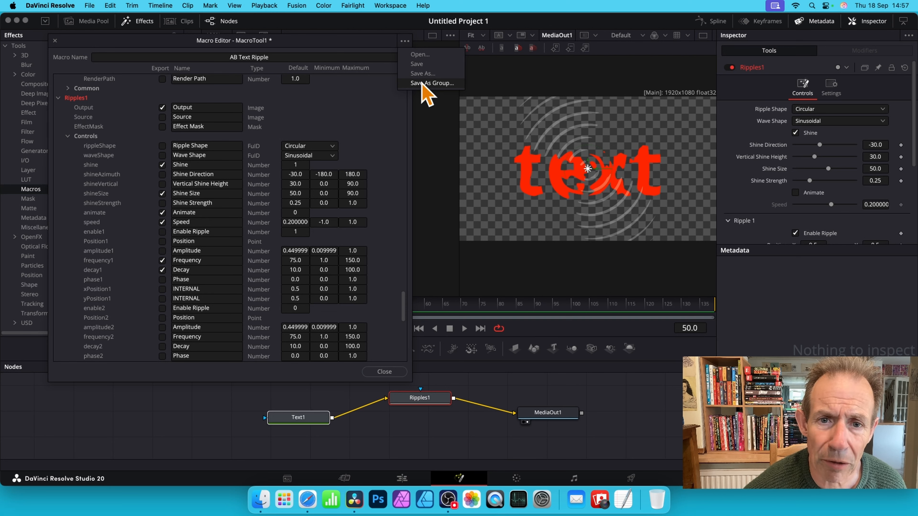
left_click(422, 73)
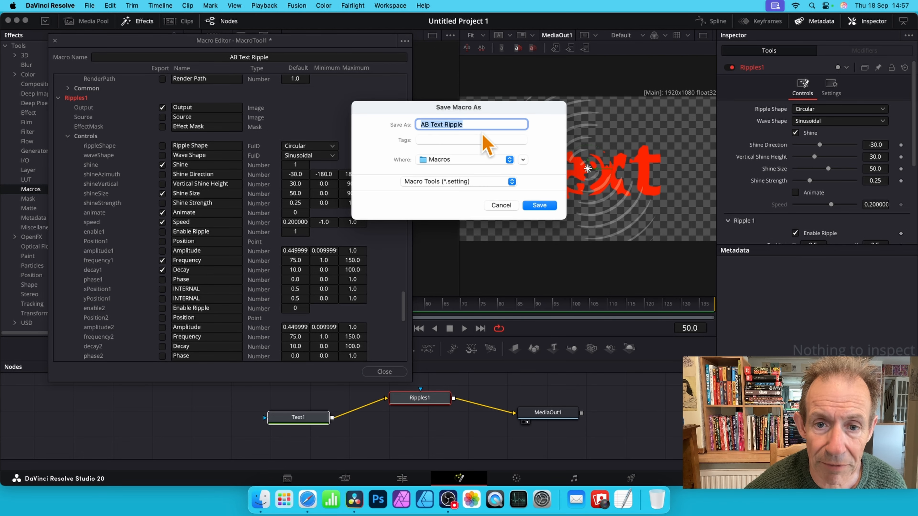
left_click(540, 205)
left_click(385, 371)
key("Delete")
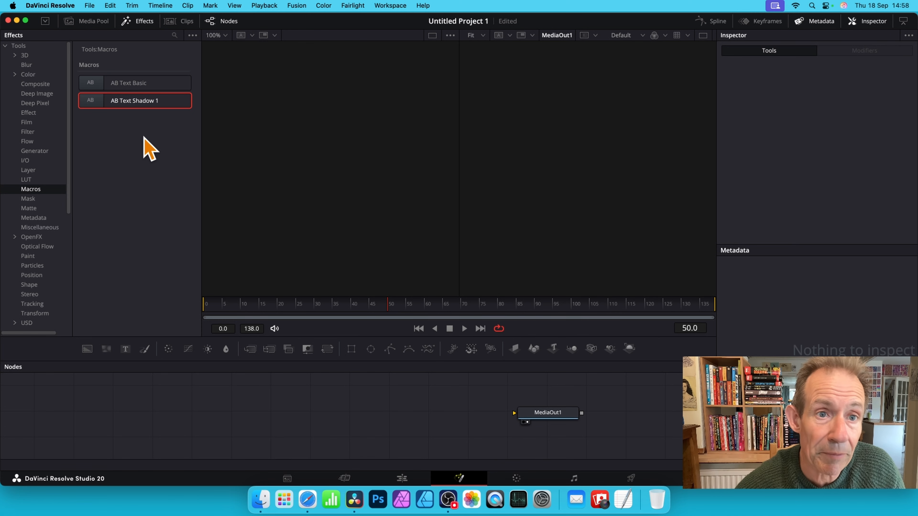
- Examine the Macros, UserPaths and UserData entries in the Path Map of Fusion Settings, and leave the settings without changing them
left_click(297, 5)
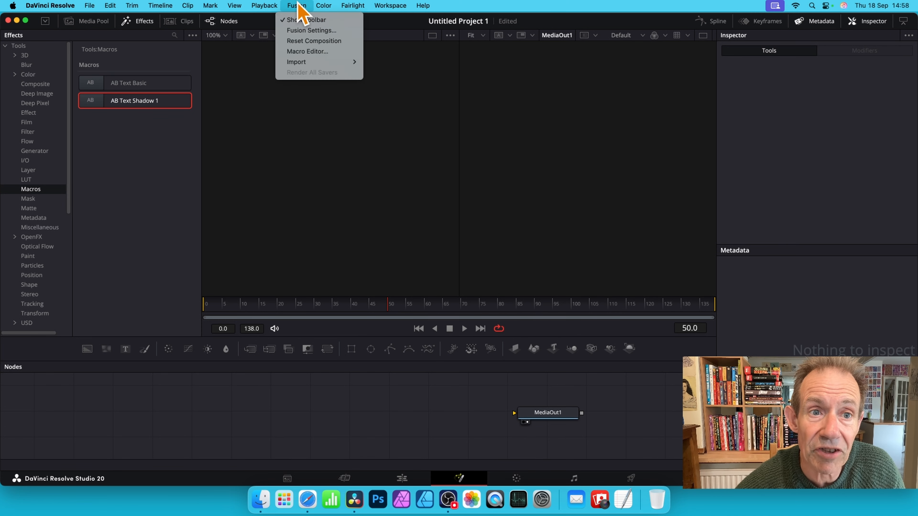
left_click(304, 32)
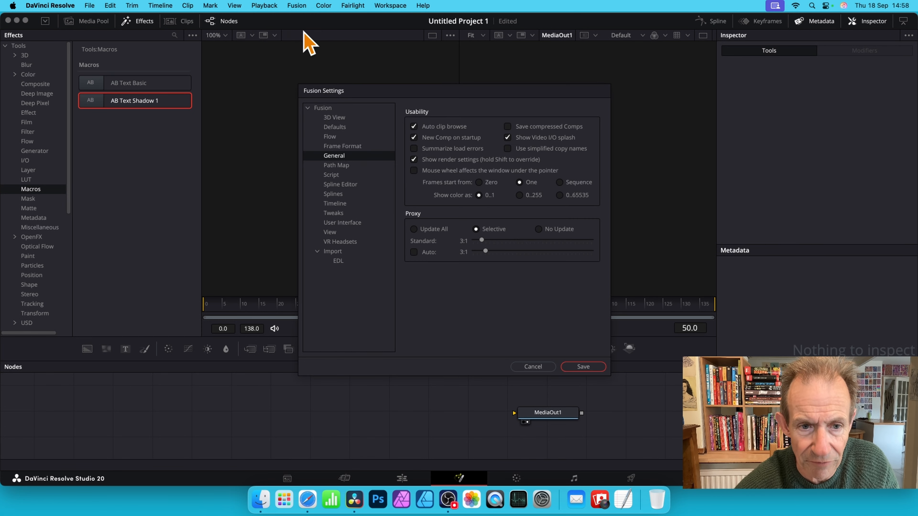
left_click(336, 165)
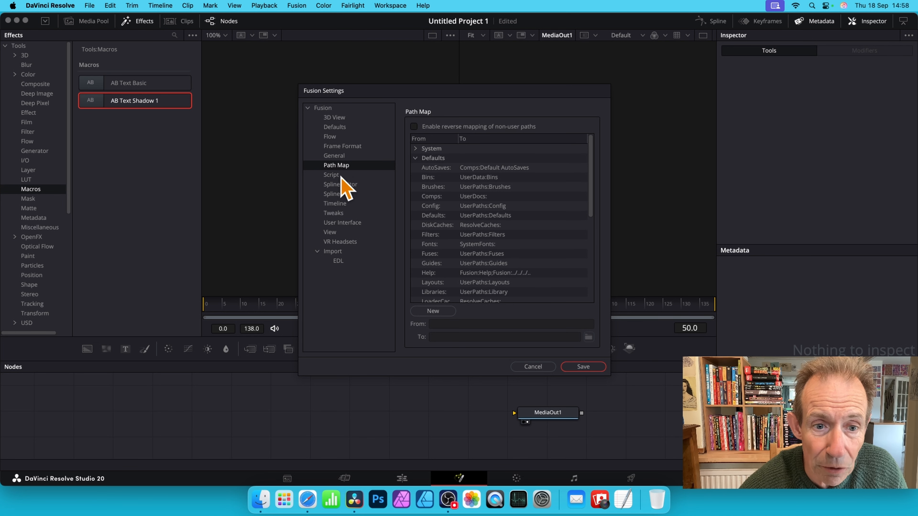
scroll(527, 174, "down", 2)
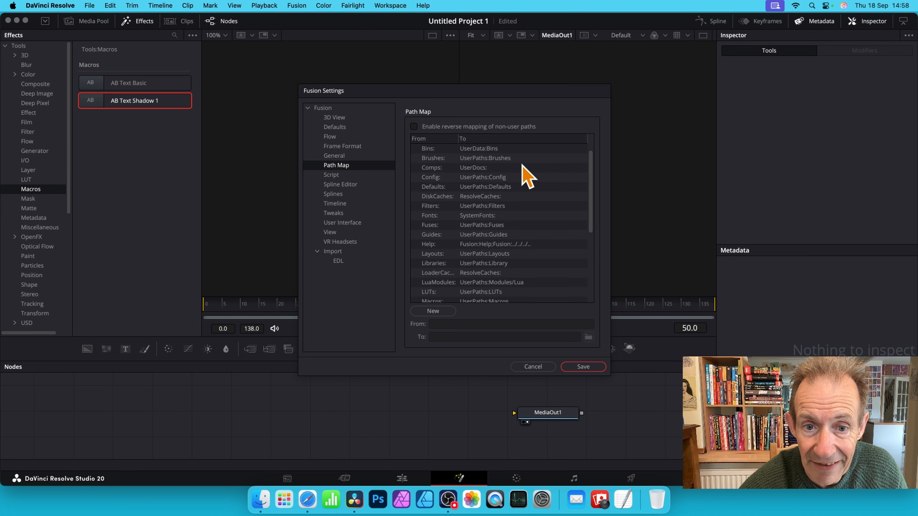
scroll(522, 179, "up", 2)
scroll(493, 249, "down", 5)
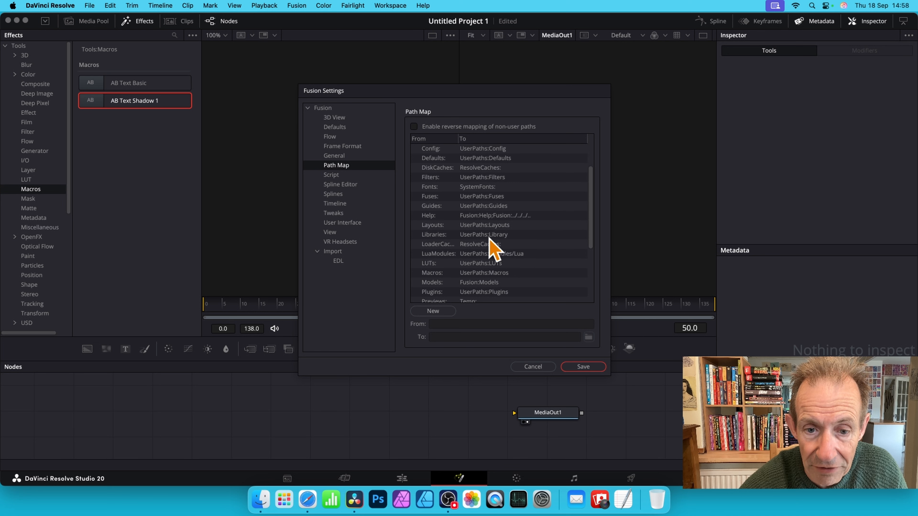
left_click(441, 216)
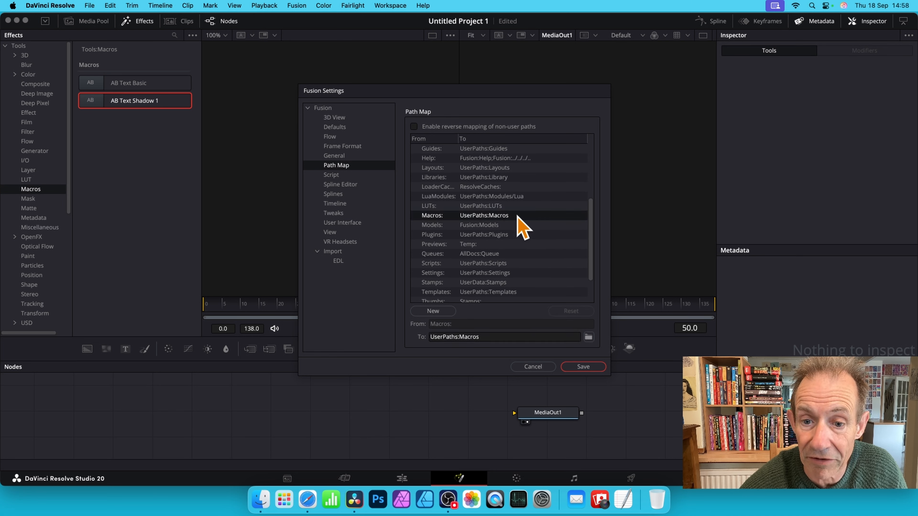
scroll(517, 216, "down", 2)
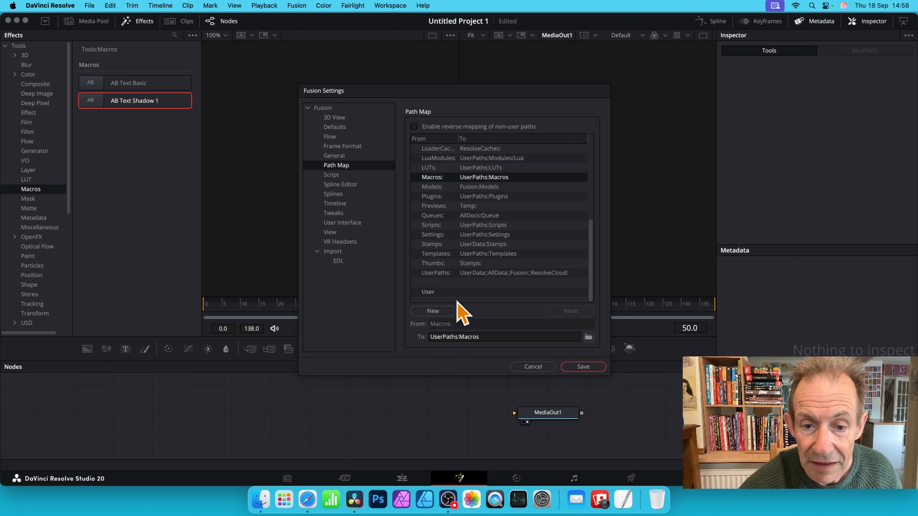
left_click(450, 273)
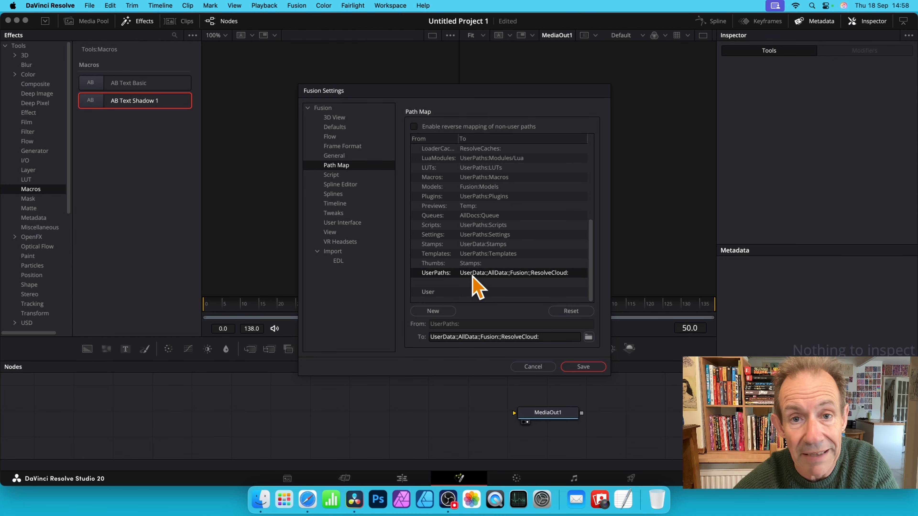
scroll(488, 277, "up", 10)
left_click(520, 253)
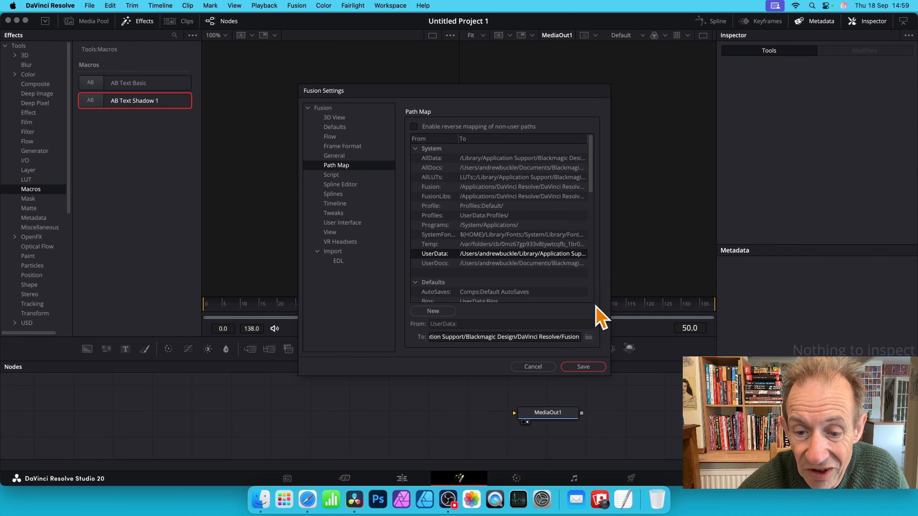
left_click(533, 366)
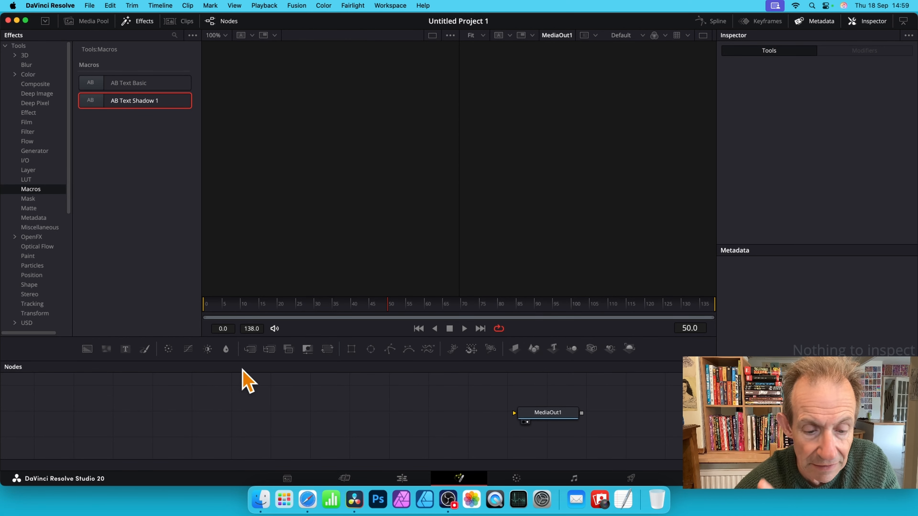
- Switch to Finder and browse the user Library to Application Support > Blackmagic Design > DaVinci Resolve > Fusion > Macros
left_click(264, 499)
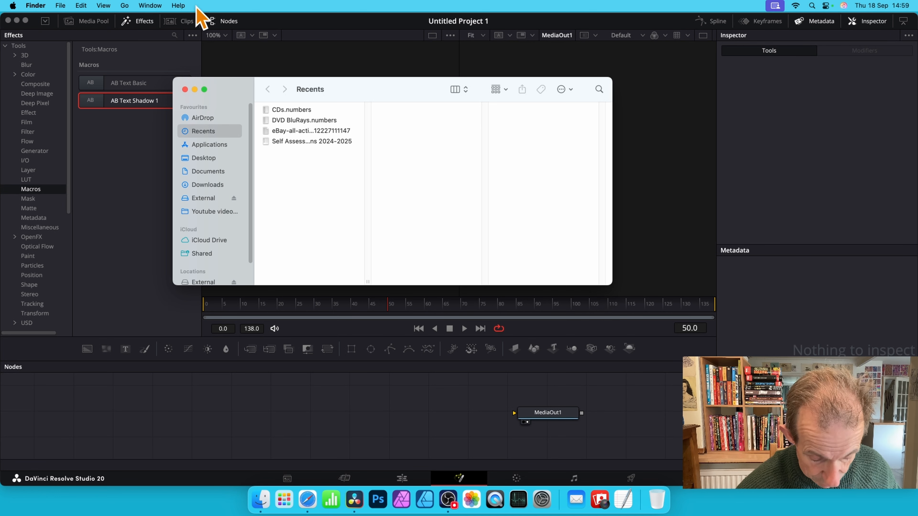
left_click(125, 6)
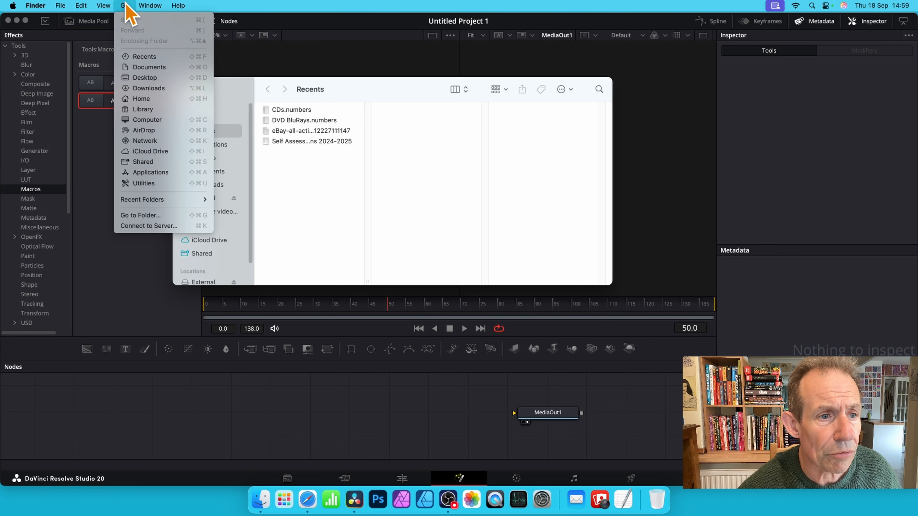
left_click(157, 110)
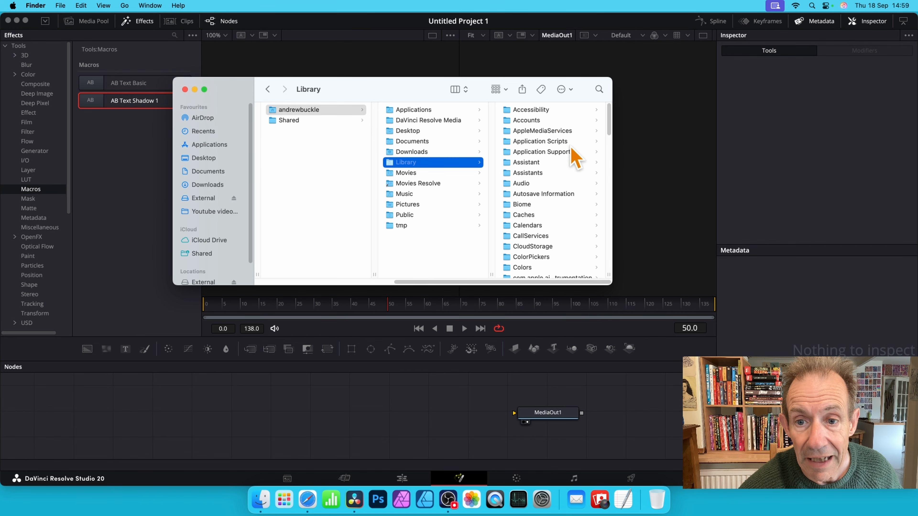
left_click(561, 152)
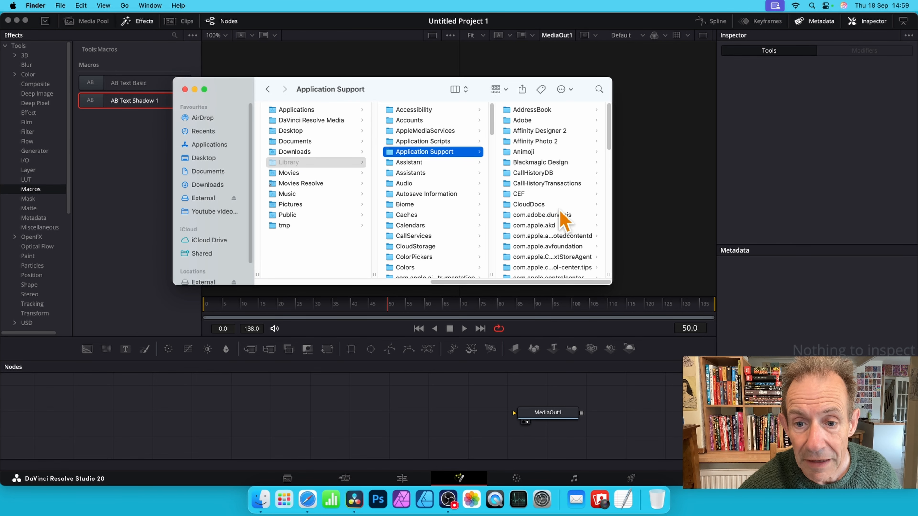
scroll(555, 182, "down", 1)
left_click(566, 158)
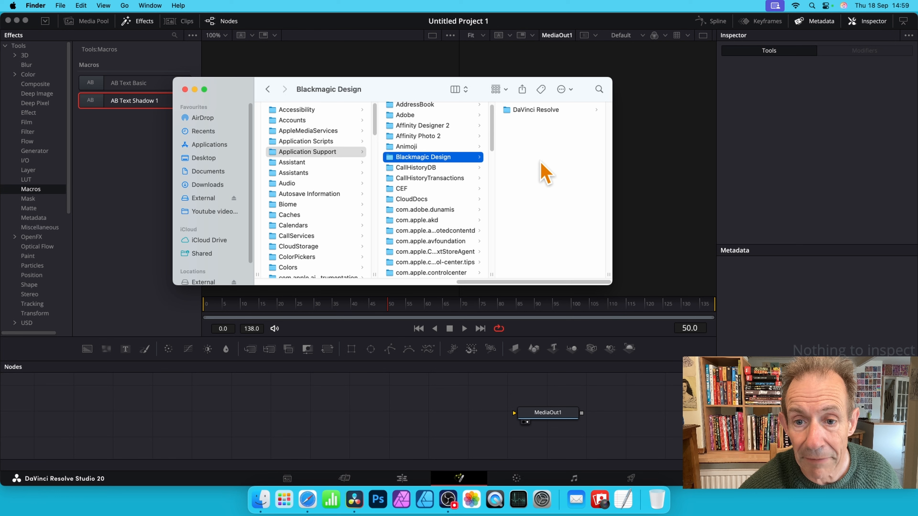
left_click(563, 111)
left_click(521, 152)
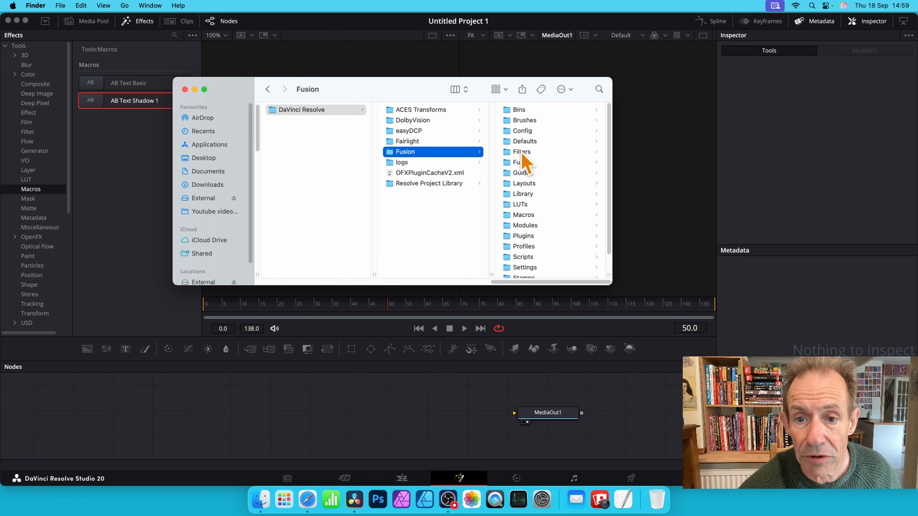
left_click(538, 214)
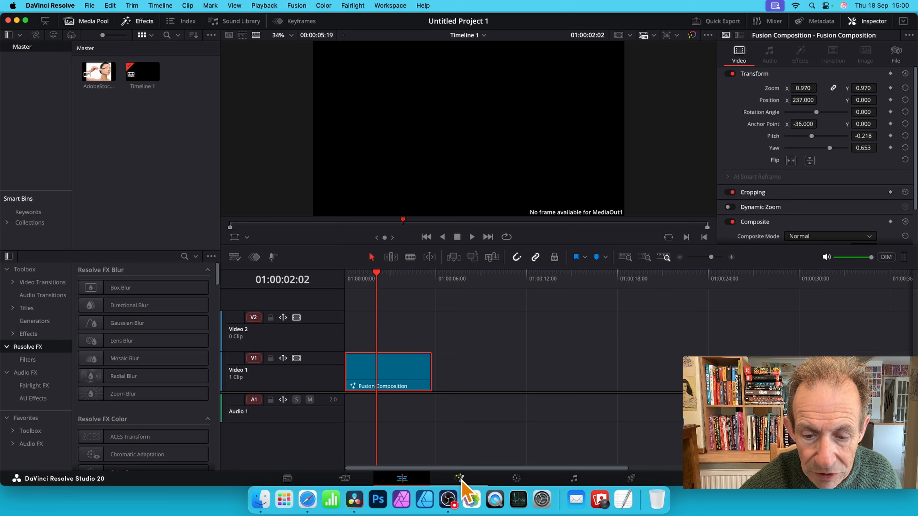
- Open the Fusion composition clip on the Fusion page and reposition the MediaOut1 node to leave room before it
left_click(460, 478)
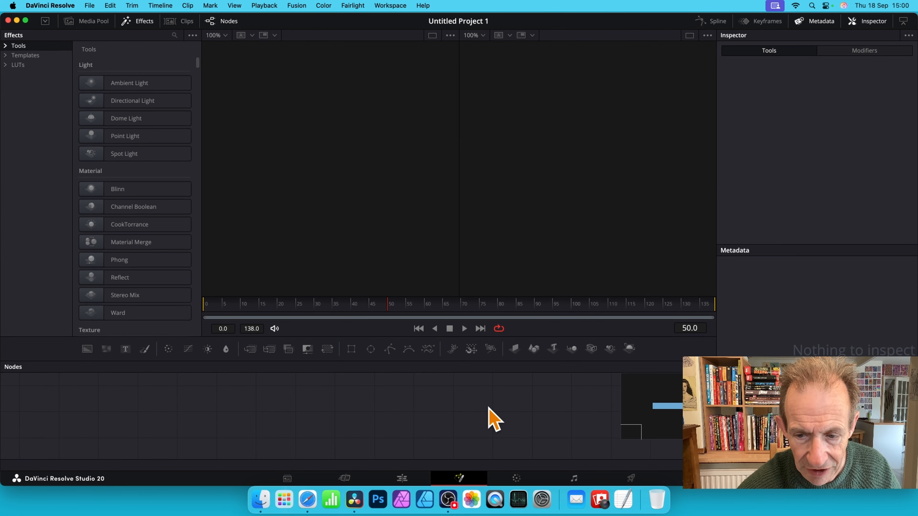
scroll(488, 408, "down", 2)
left_click_drag(626, 411, 656, 420)
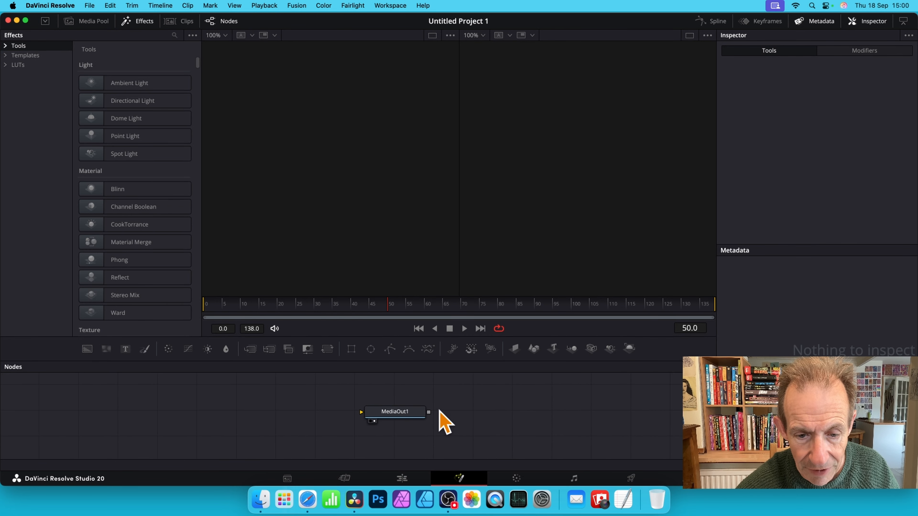
left_click_drag(404, 416, 466, 416)
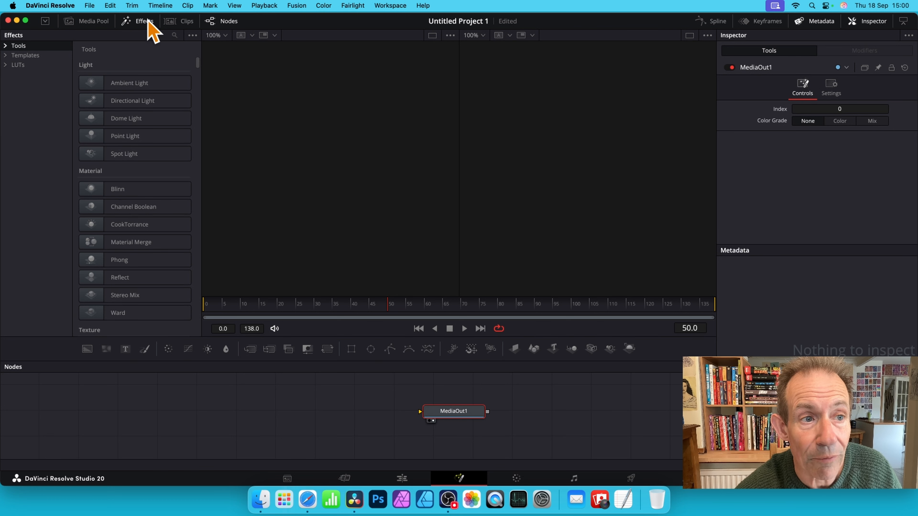
- Add the AB Text Ripple macro from the Macros tools before MediaOut1 and connect its output to MediaOut1
left_click(8, 46)
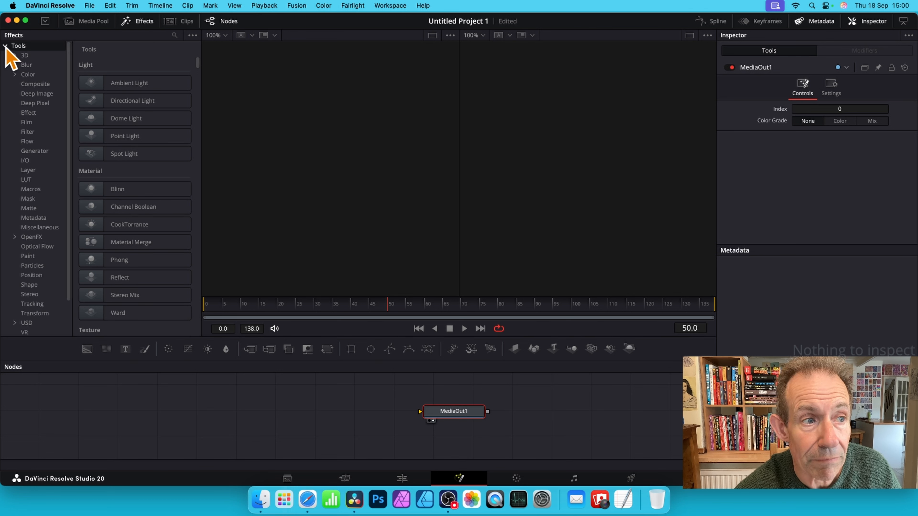
left_click(31, 190)
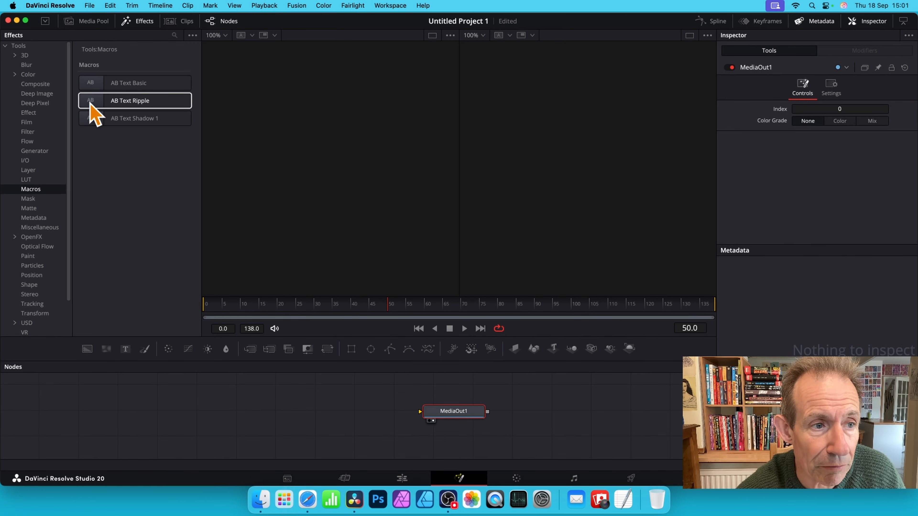
left_click_drag(162, 141, 354, 413)
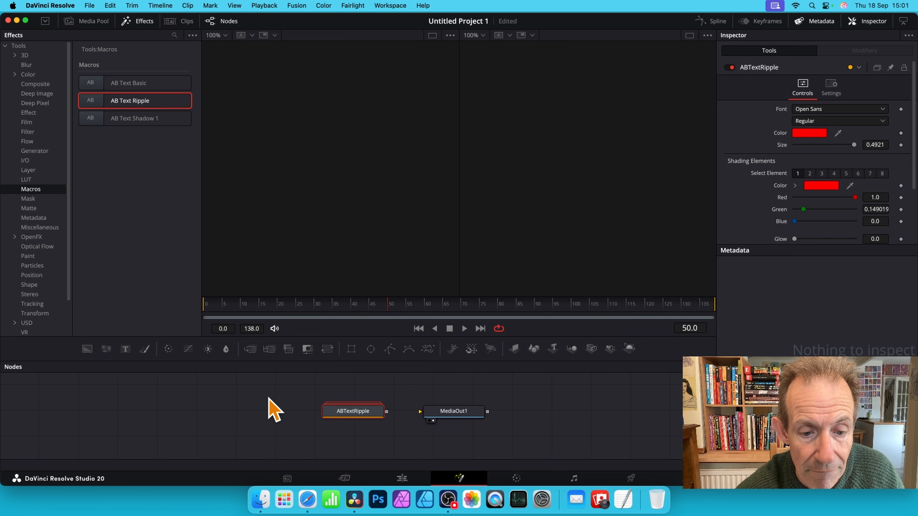
mouse_move(333, 412)
left_mouse_down()
mouse_move(300, 408)
mouse_move(322, 407)
left_mouse_up()
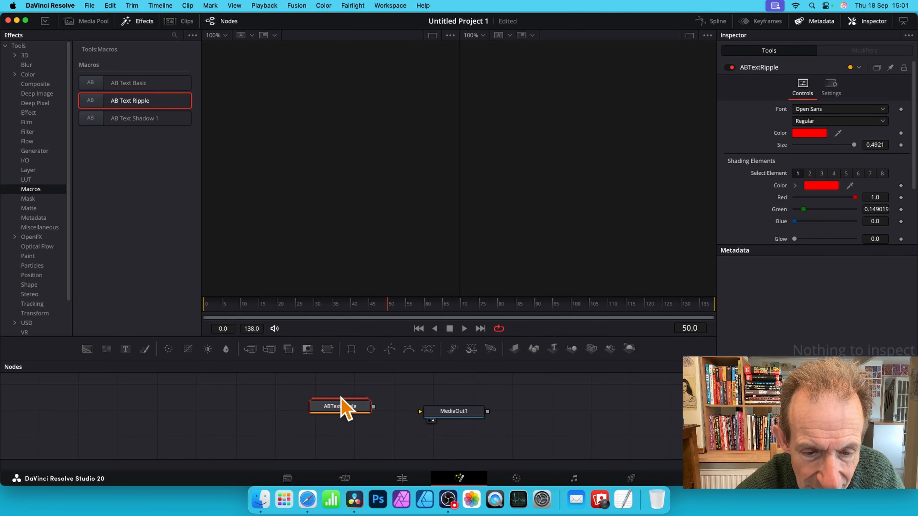
left_click_drag(353, 408, 349, 395)
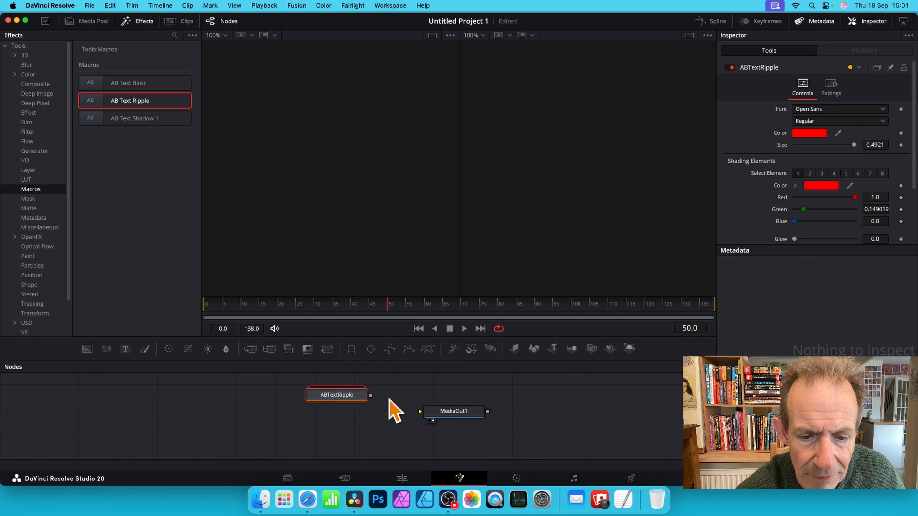
left_click_drag(369, 396, 421, 415)
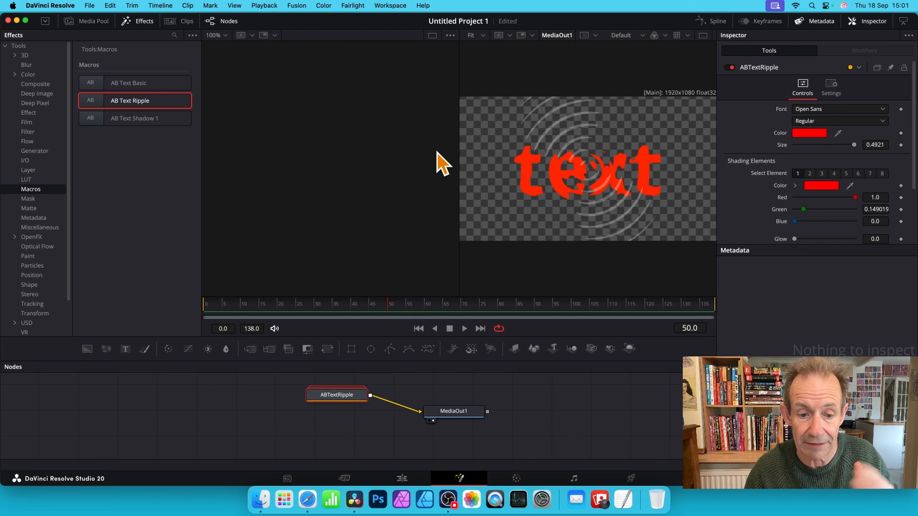
mouse_move(345, 396)
left_mouse_down()
mouse_move(301, 397)
mouse_move(349, 395)
left_mouse_up()
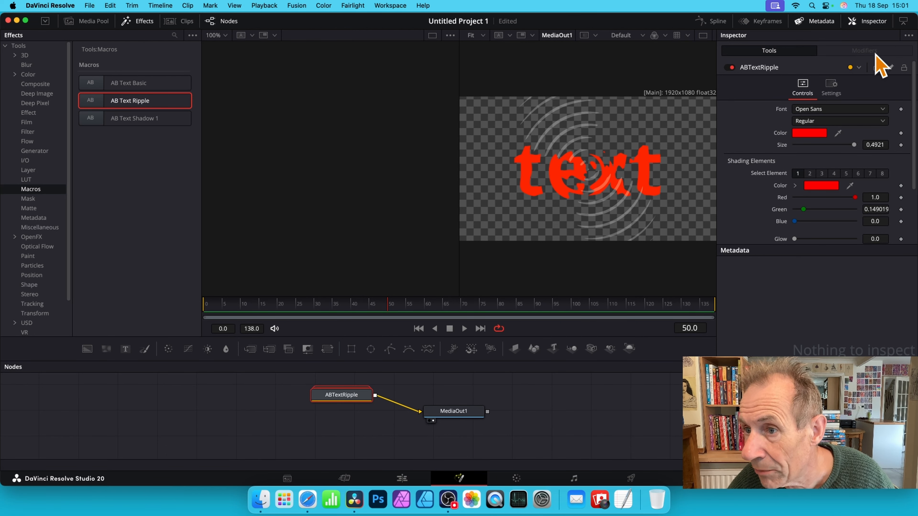
- Check the macro's Settings and Controls pages, and change its shading element color from the color palette to bright green
left_click(835, 90)
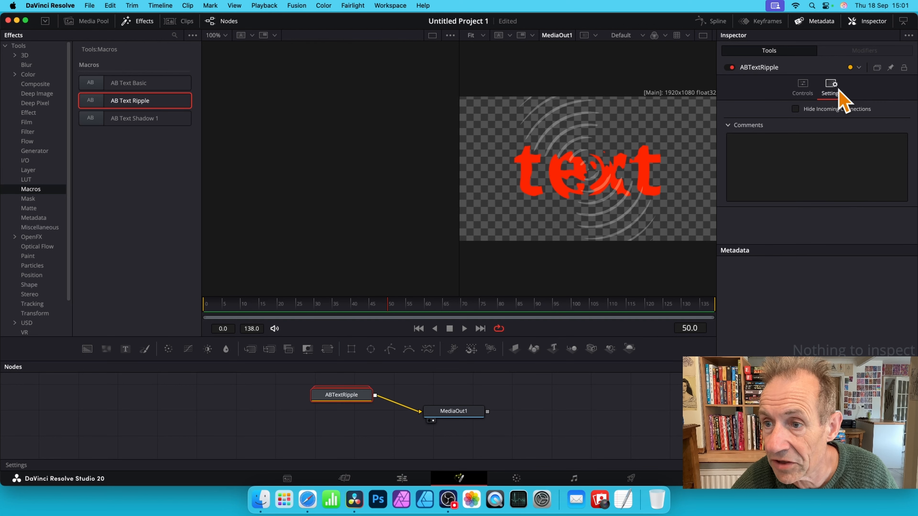
left_click(804, 94)
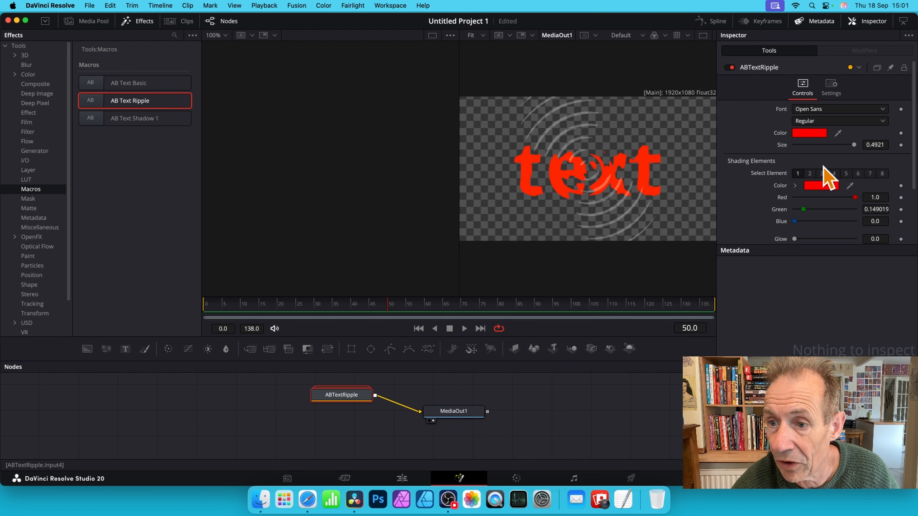
scroll(829, 180, "down", 1)
left_click(825, 174)
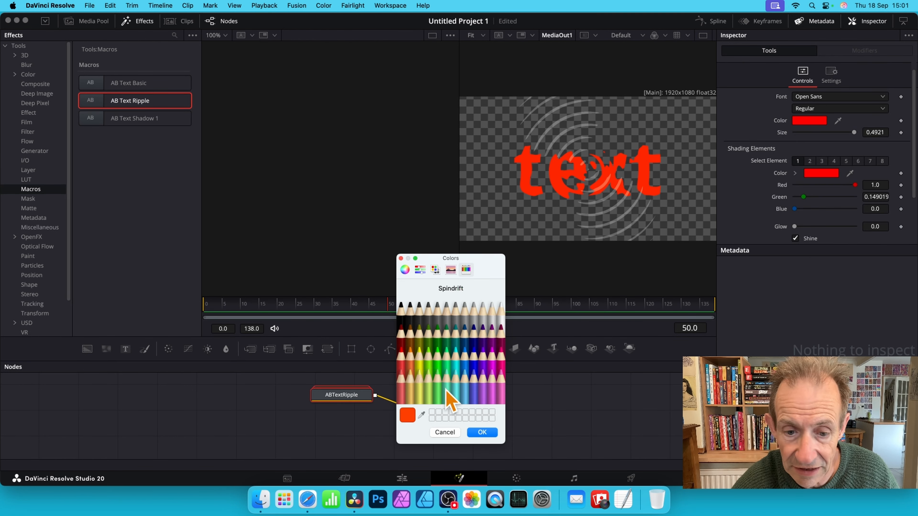
left_click(437, 349)
left_click(481, 433)
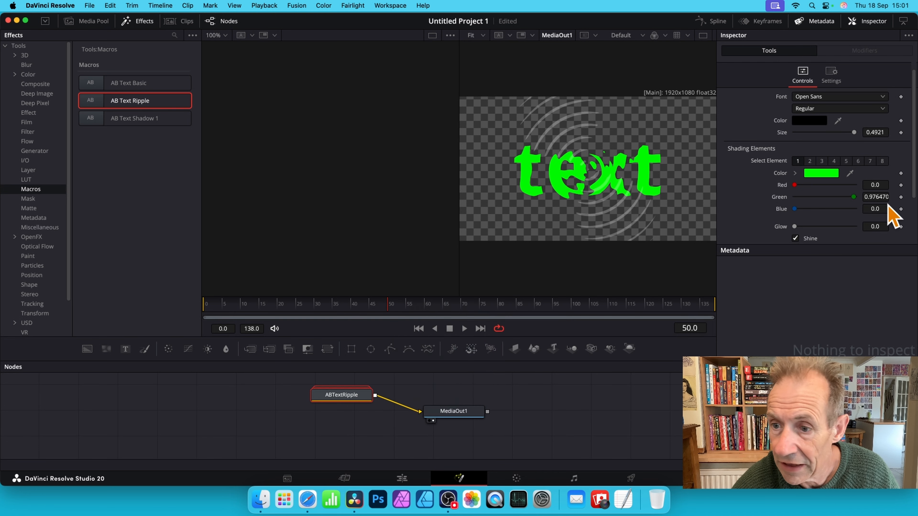
- Set the macro's Decay to 4.7 and Frequency to 116, and turn on Animate to preview the moving ripple in playback
scroll(813, 223, "down", 4)
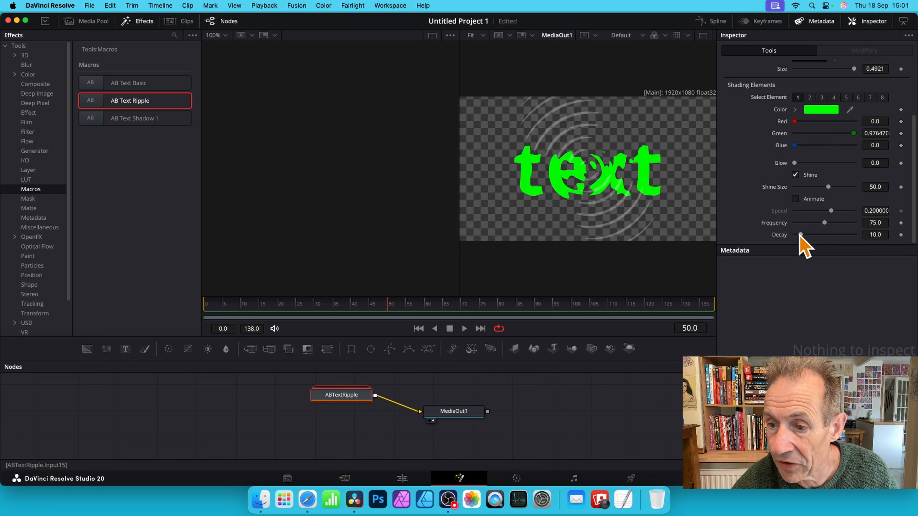
left_click_drag(803, 235, 842, 223)
left_click(795, 199)
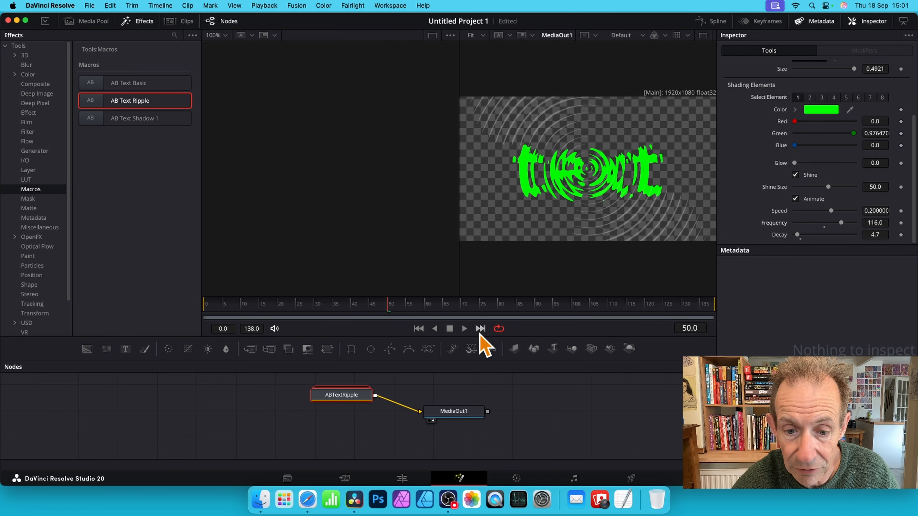
left_click(464, 329)
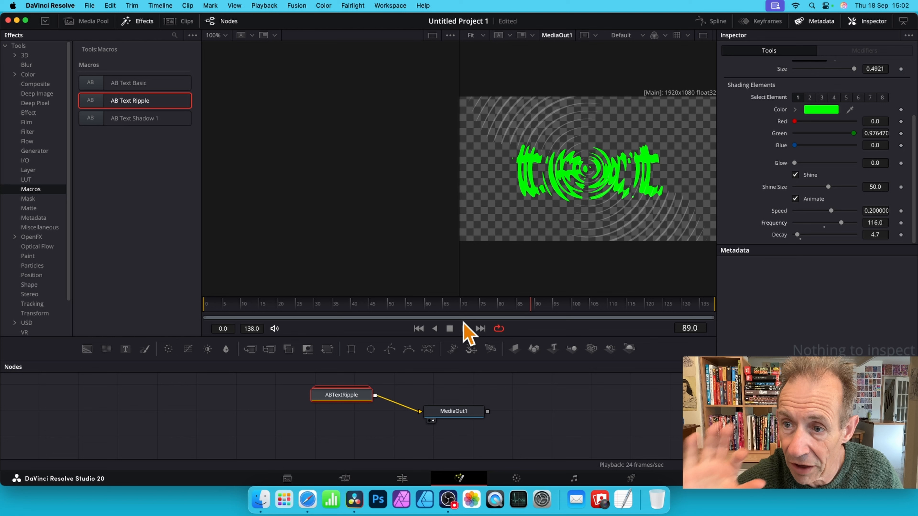
- Browse the fonts available in the macro's Font control and leave the list with Open Sans kept
scroll(816, 180, "up", 1)
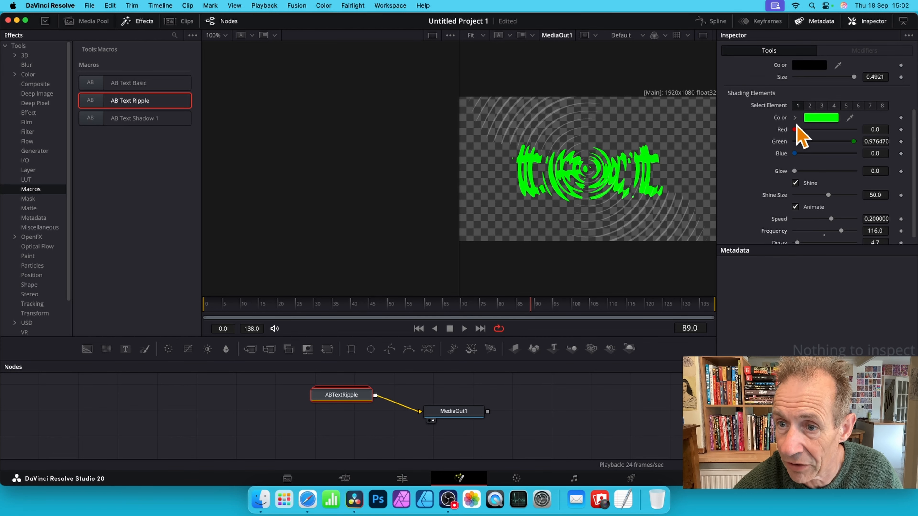
scroll(797, 169, "up", 3)
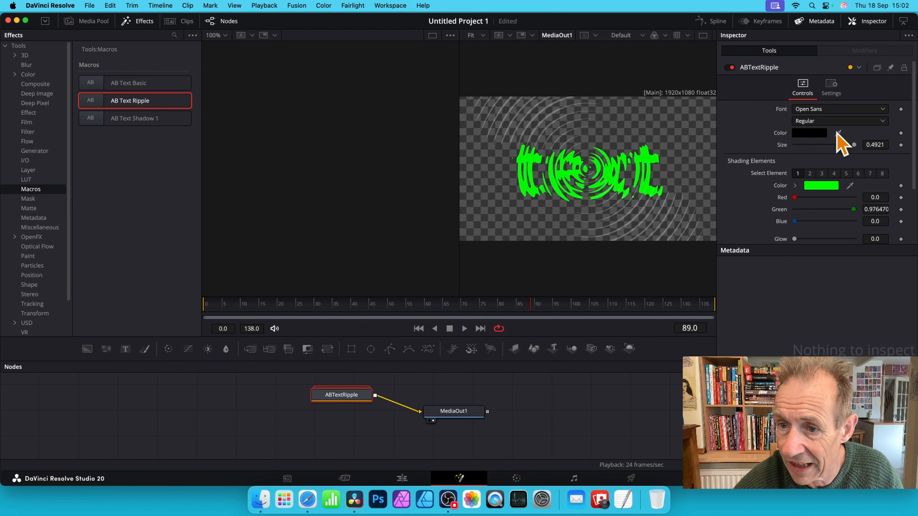
left_click(844, 110)
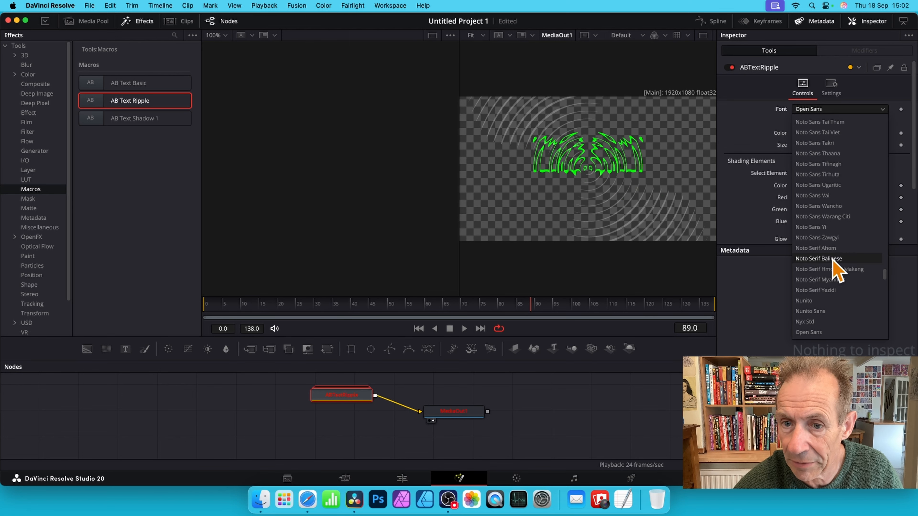
left_click(763, 207)
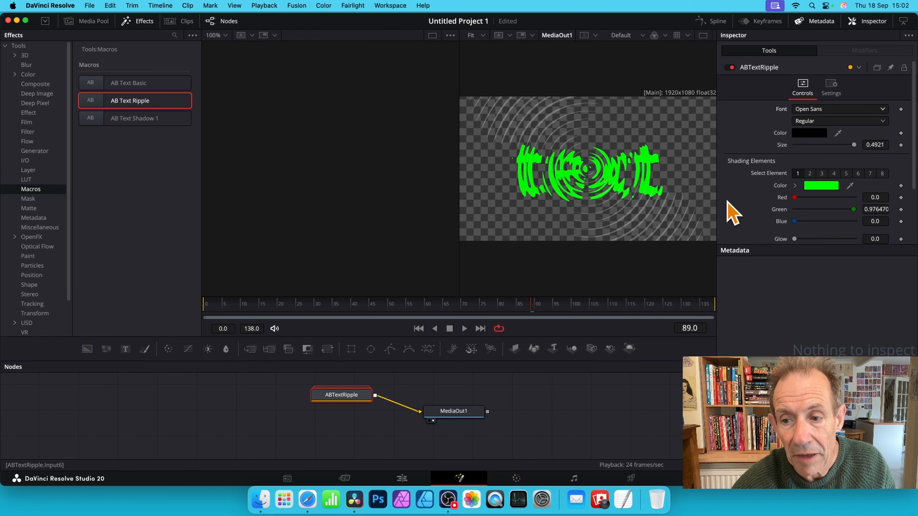
- Line up MediaOut1 with the ABTextRipple node and add another AB Text Ripple macro below the existing one
left_click_drag(445, 412, 458, 394)
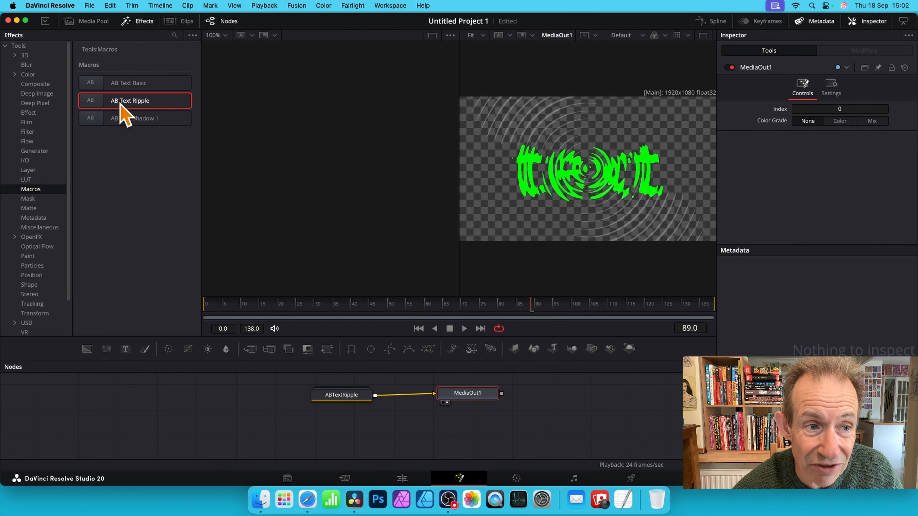
left_click_drag(120, 103, 330, 417)
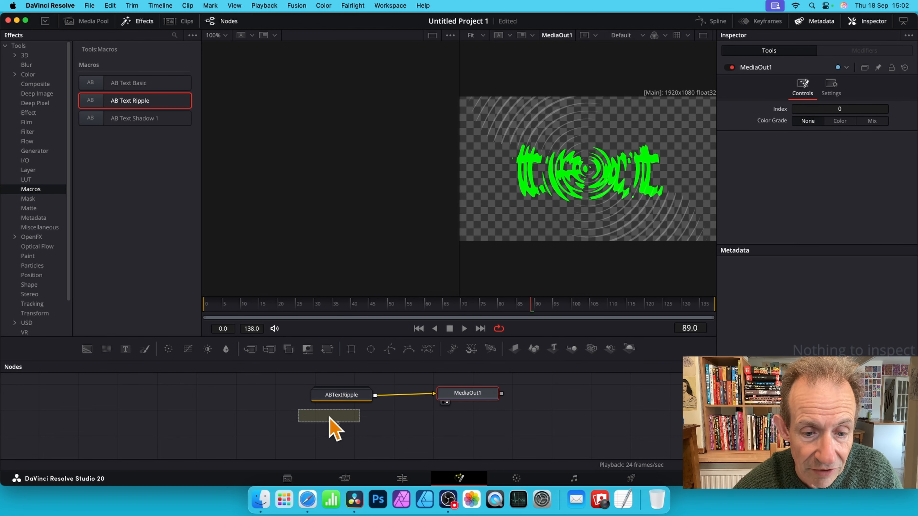